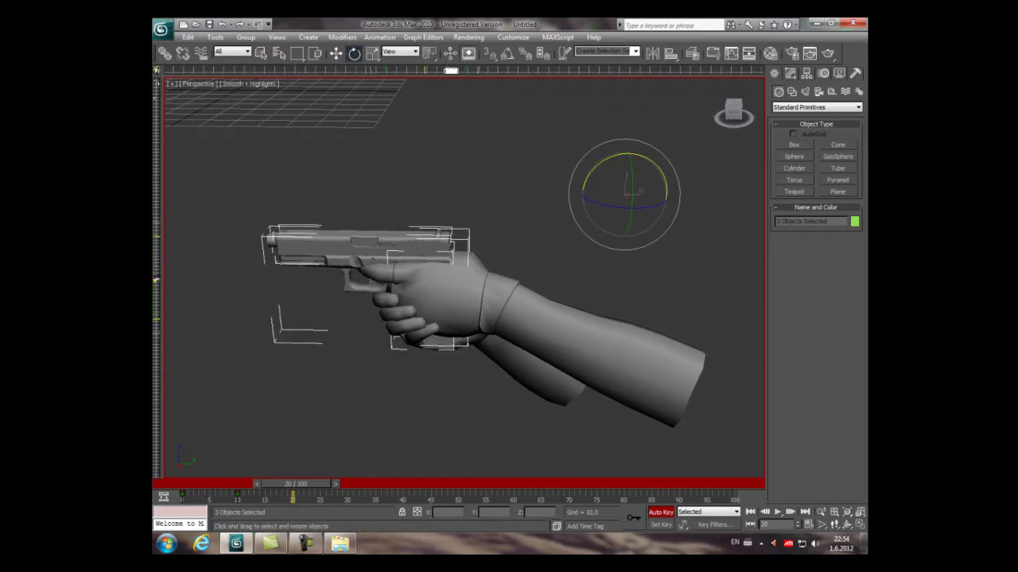
Step: Adjust the rotation of the pistol and hands at frame 20 to key their pose, and return the timeline to frame 0
left_click_drag(634, 159, 633, 154)
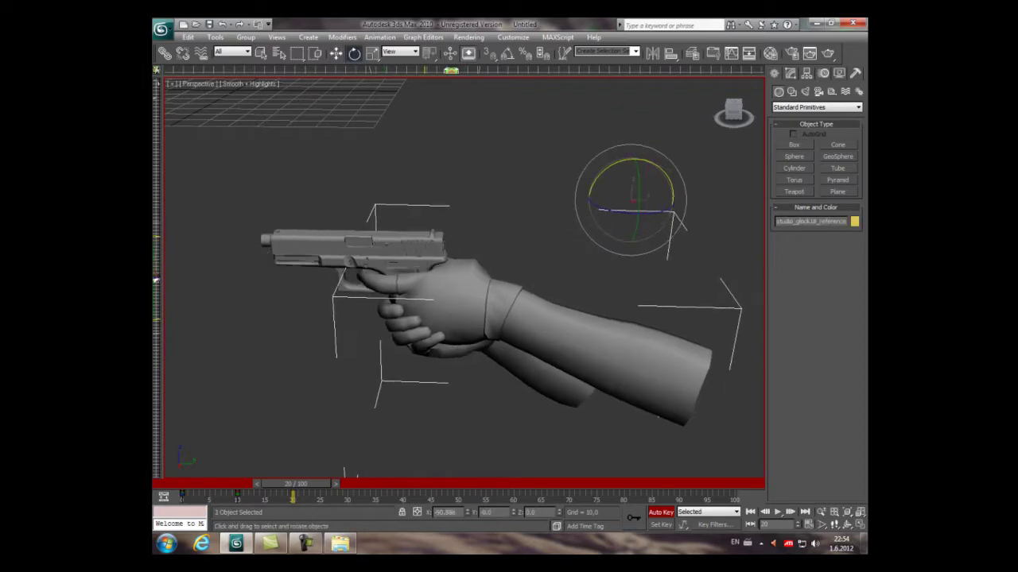
key("w")
left_click_drag(338, 471, 241, 477)
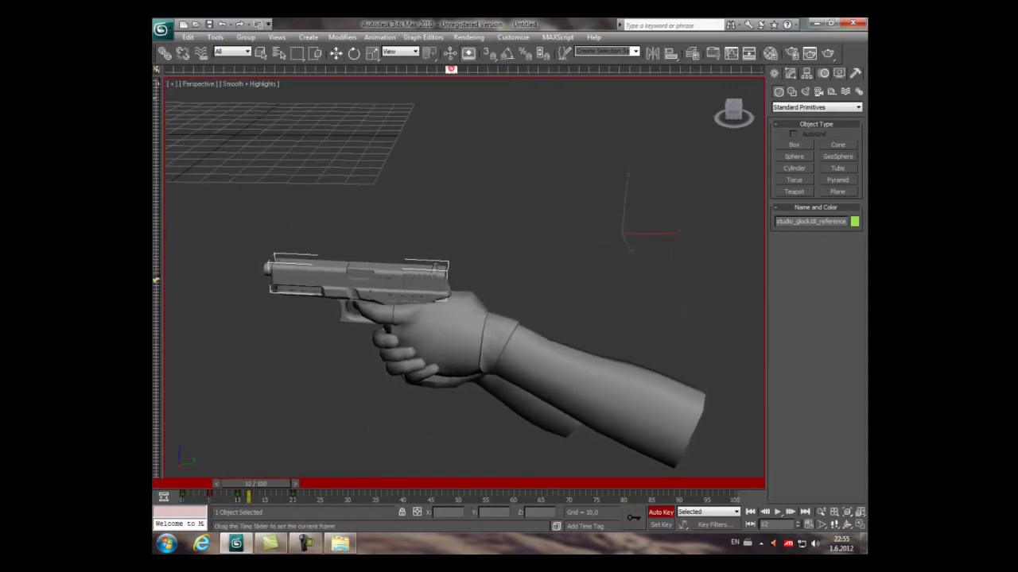
key("Home")
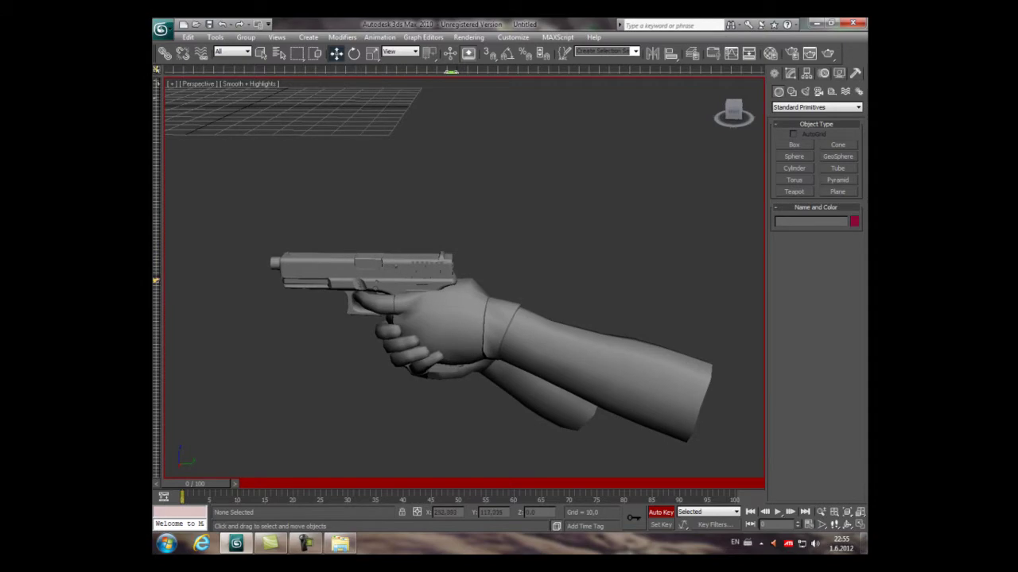
Step: Create a target camera near the top of the pistol in the front view and check its placement in perspective
left_click(795, 145)
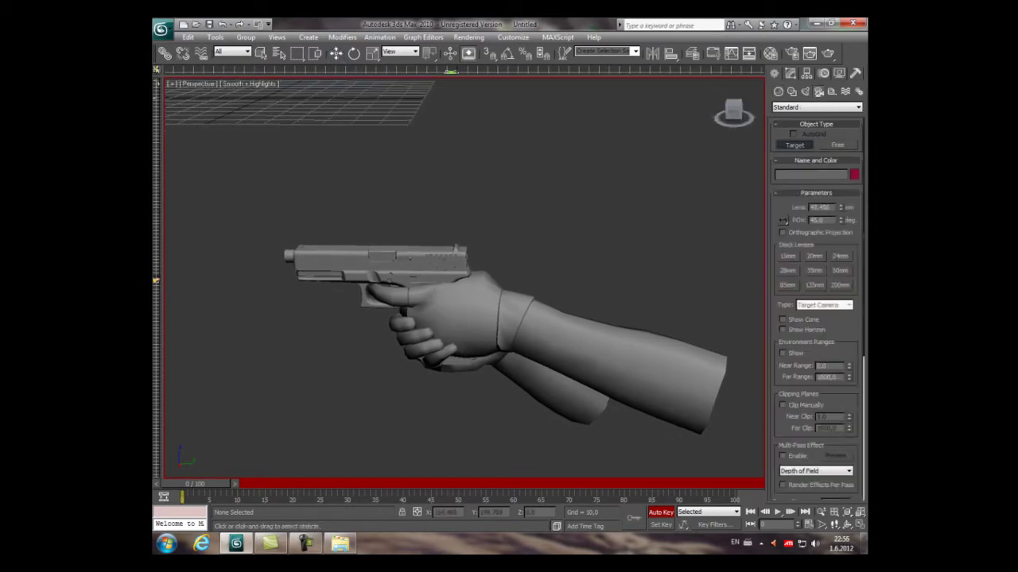
key("f")
key("F3")
scroll(429, 318, "up", 5)
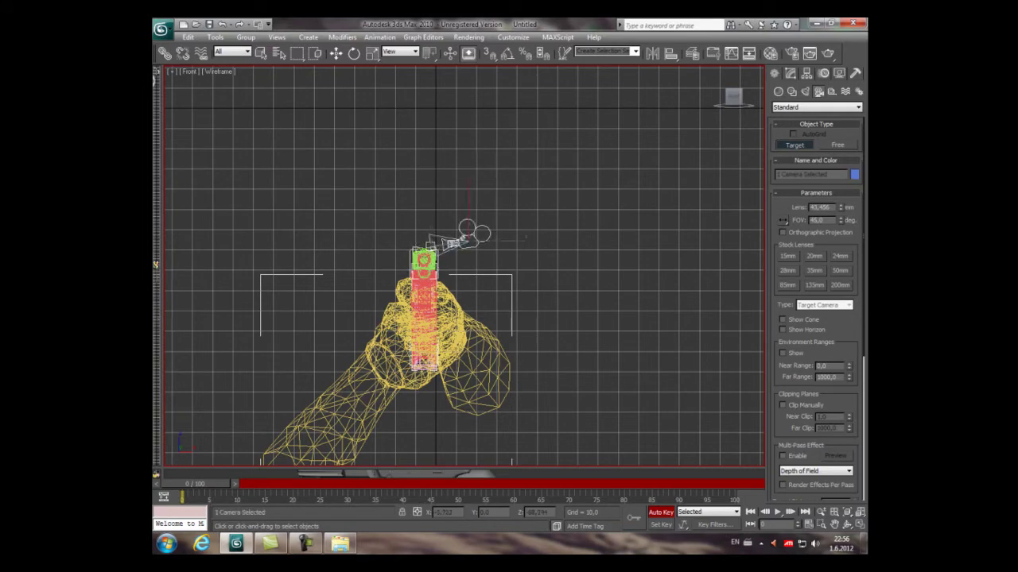
key("p")
key("F3")
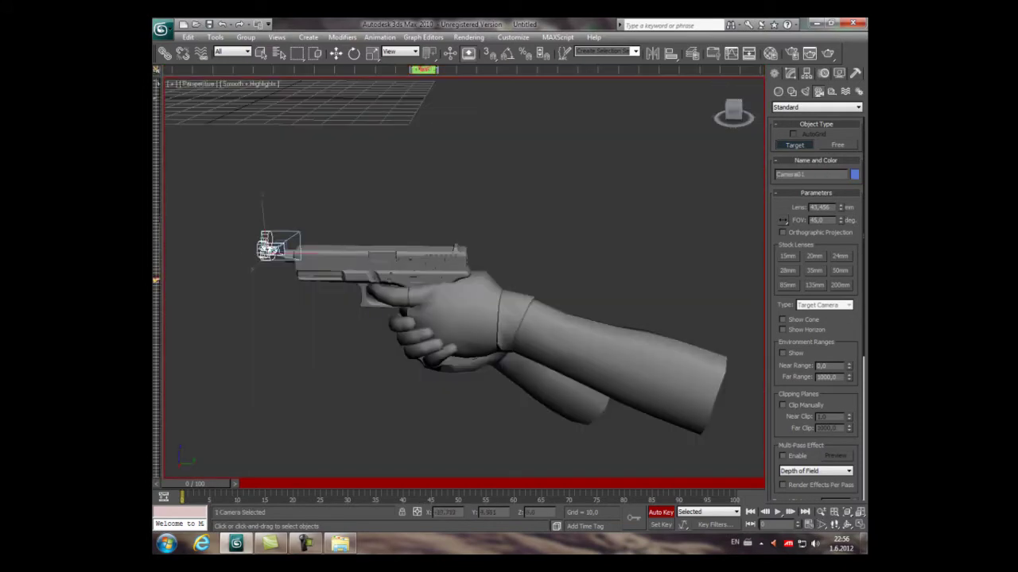
Step: In the left view, move the camera back behind the pistol and its target far ahead of the muzzle
key("w")
middle_click_drag(458, 278, 493, 239, "alt")
key("l")
key("F3")
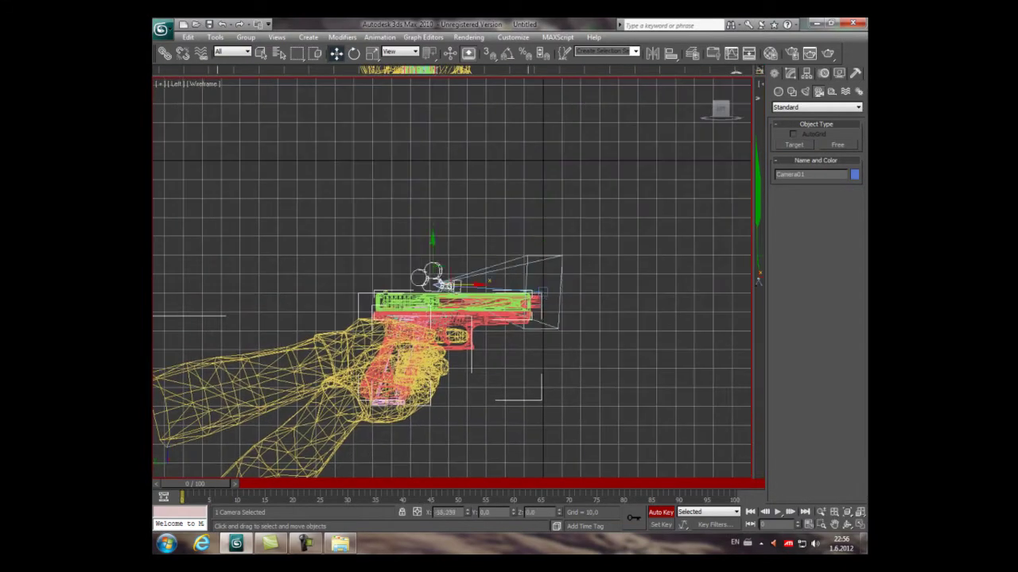
left_click_drag(436, 284, 219, 274)
left_click(543, 292)
middle_click_drag(556, 291, 342, 291)
left_click_drag(454, 288, 577, 289)
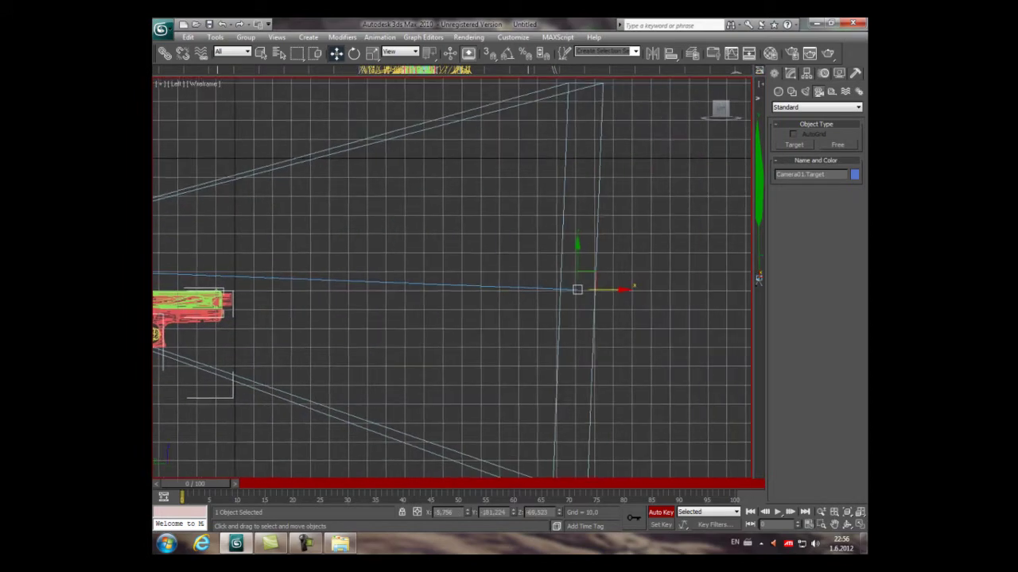
Step: Move the camera further back until it sits behind the forearms
scroll(577, 290, "down", 3)
middle_click_drag(318, 286, 567, 279)
left_click(454, 257)
left_click_drag(454, 257, 238, 260)
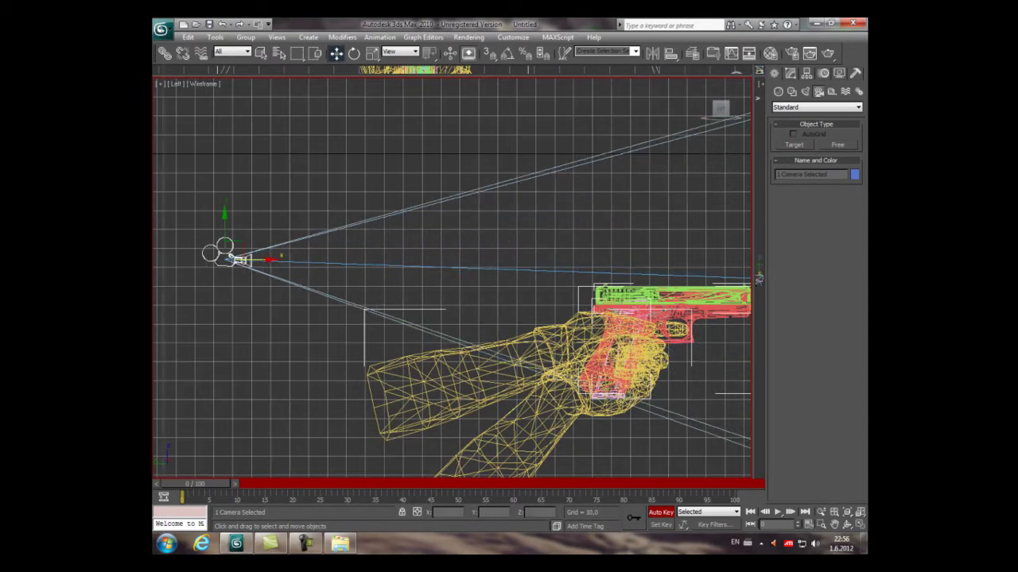
Step: Look through the camera and reposition it to frame the pistol in first person at the lower right of the shot
key("c")
key("F3")
left_click(500, 256)
scroll(500, 257, "up", 2)
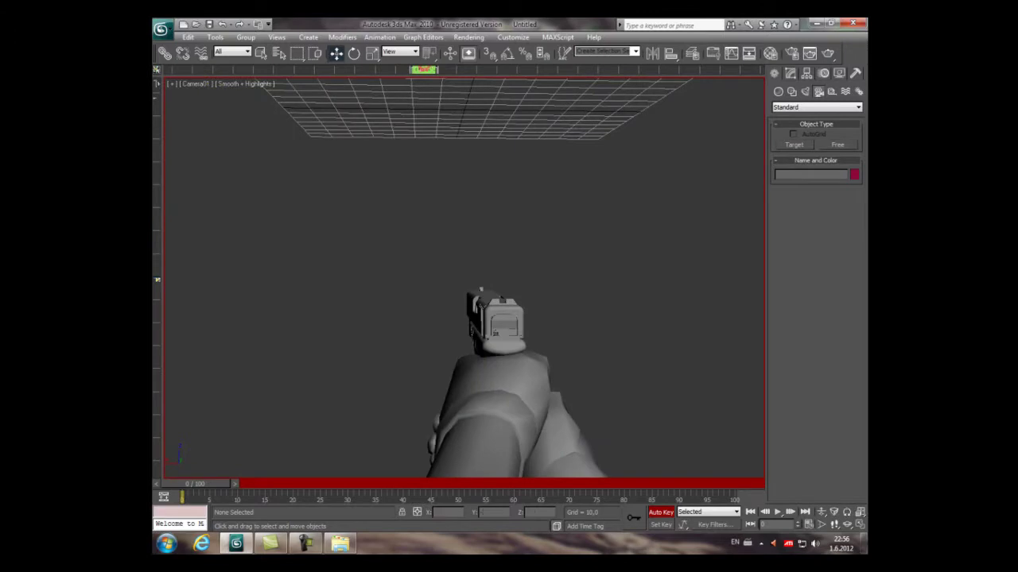
key("alt+w")
left_click_drag(176, 323, 186, 360)
key("alt+w")
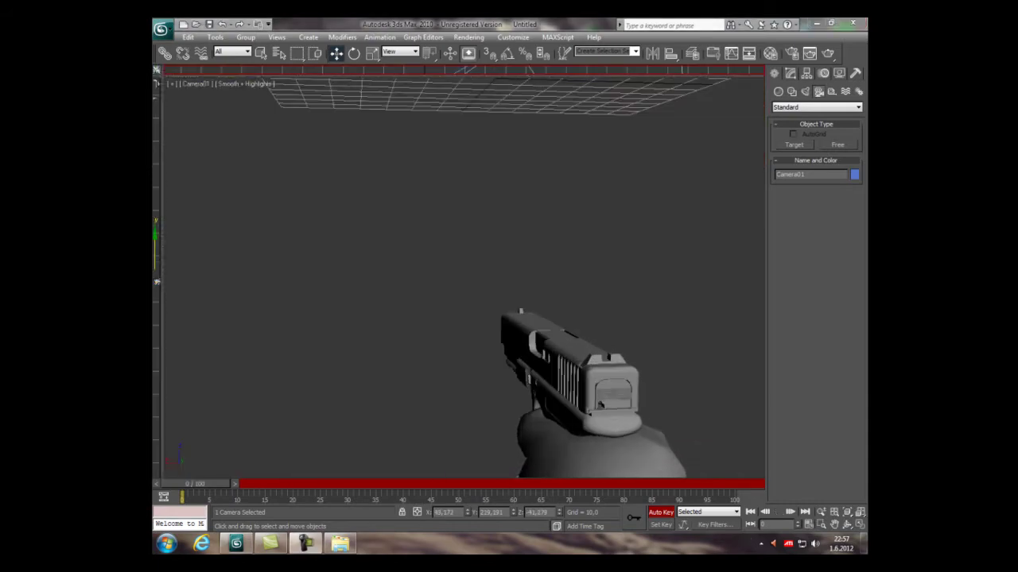
Step: Shorten the animation length to 20 frames and turn off Auto Key
left_click(808, 525)
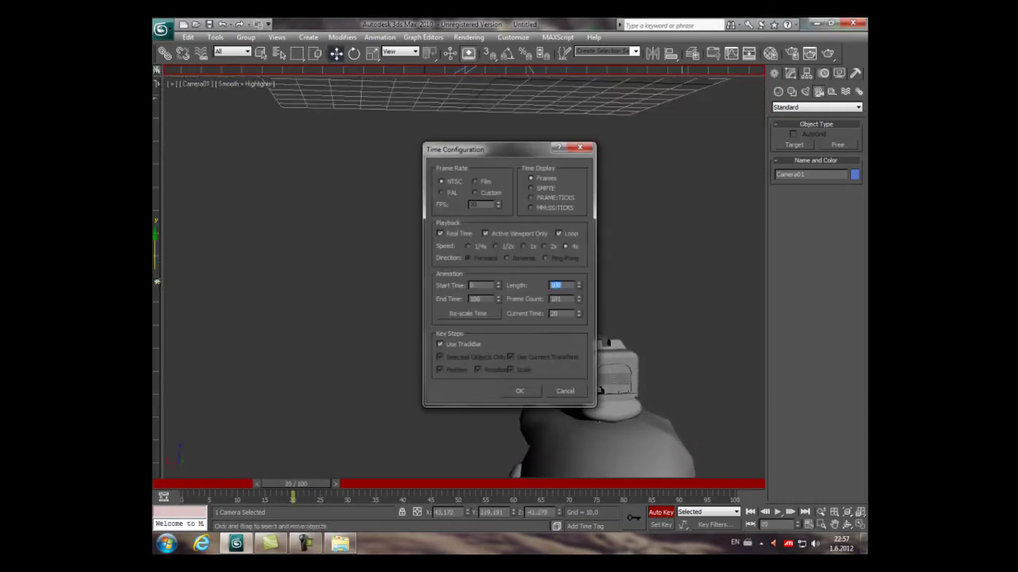
key("Return")
key("n")
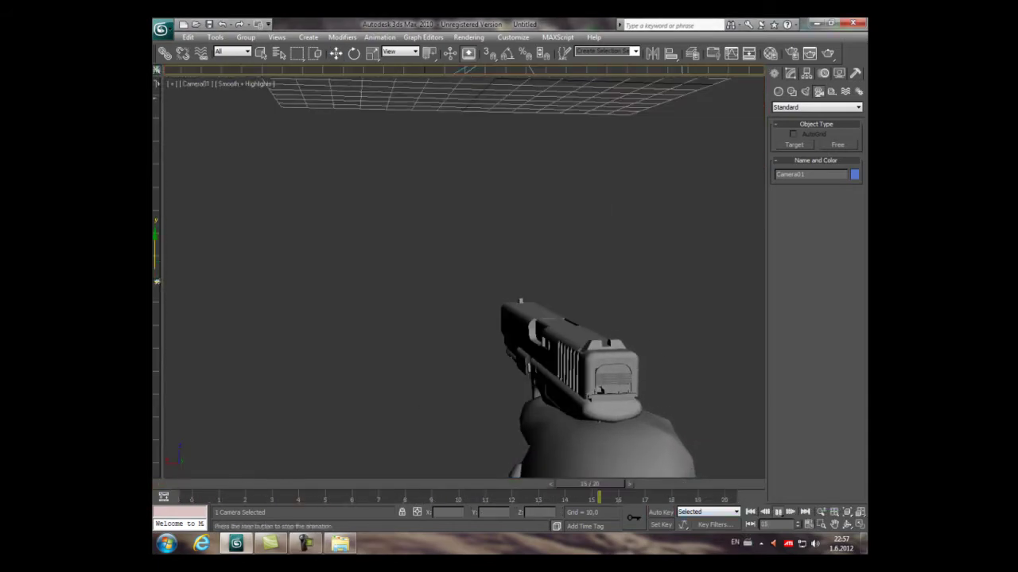
Step: Stop playback at frame 0 and configure the time settings to PAL, 1x speed and a length of 17 frames
key("Escape")
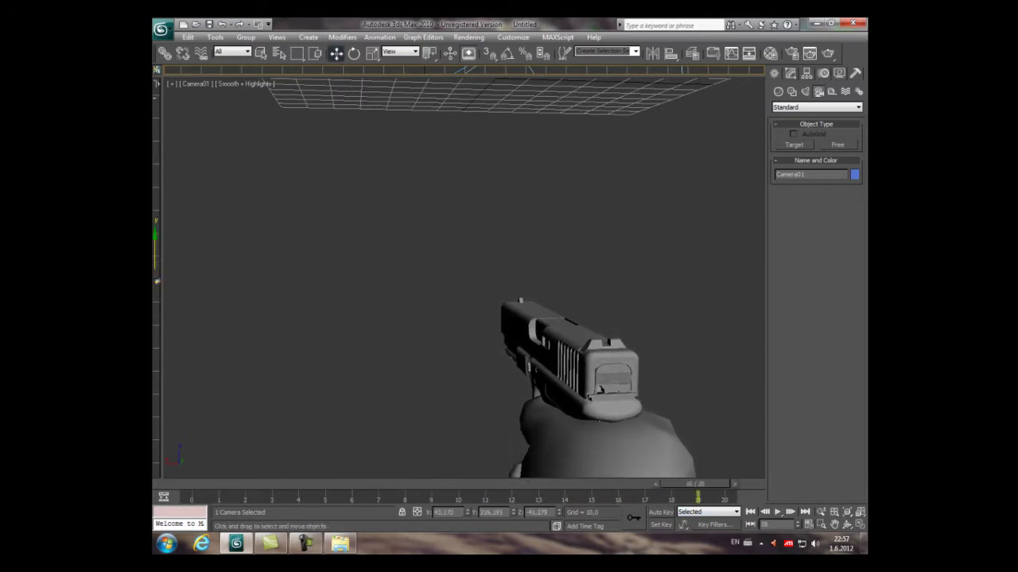
key("Return")
key("Home")
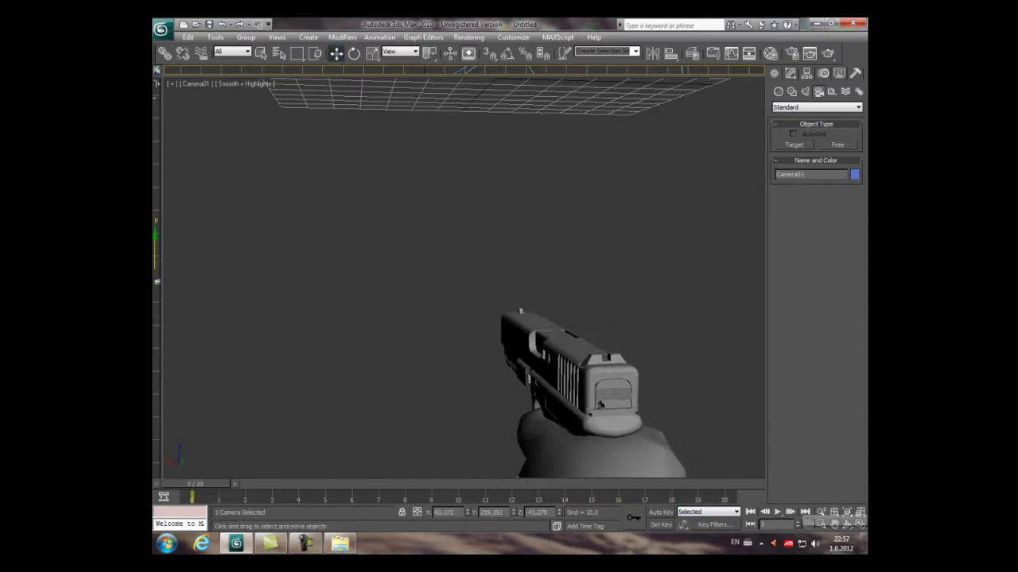
left_click(803, 524)
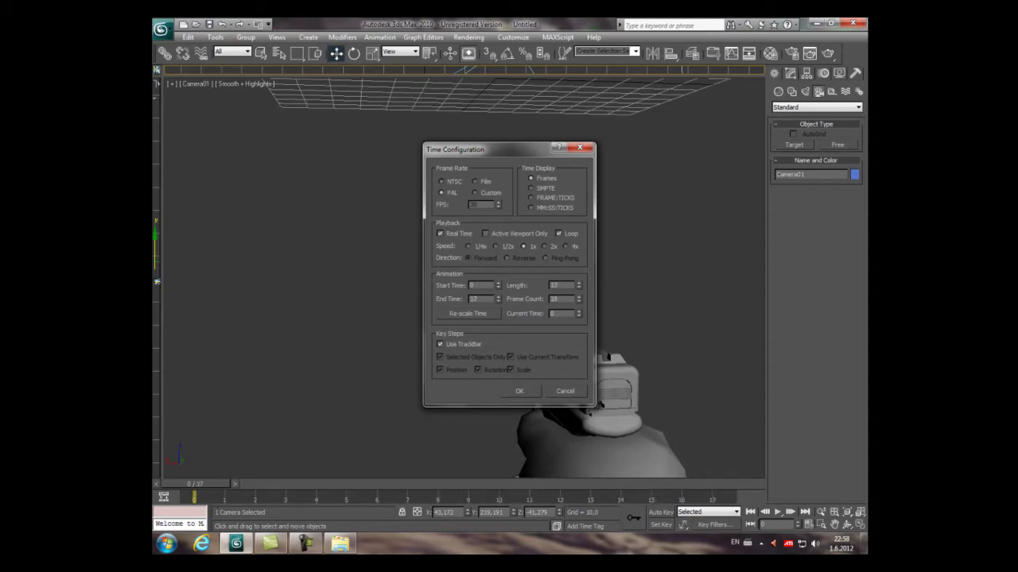
key("Return")
key("slash")
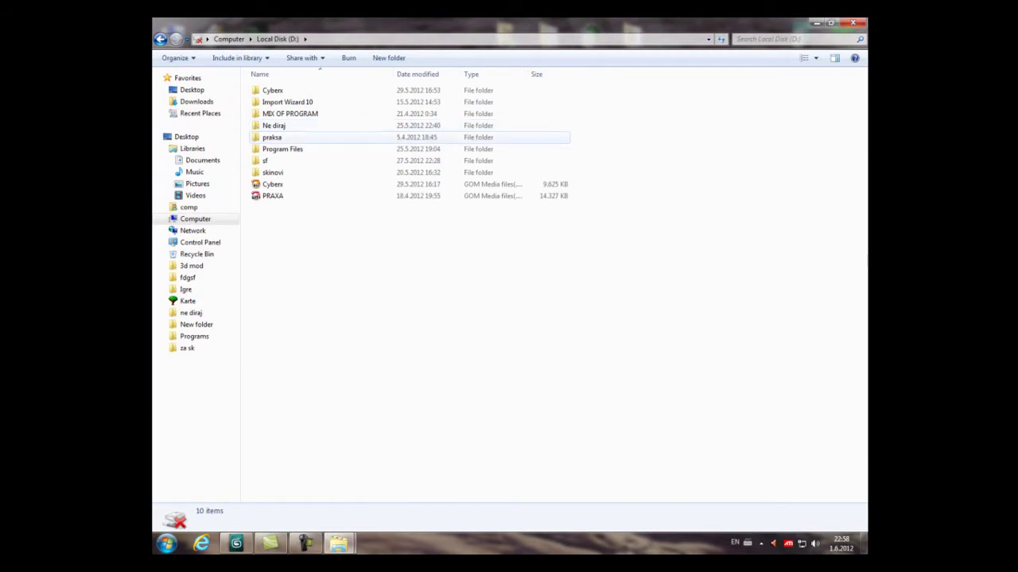
Step: Open the internal_uv texture from the twinke.glock17 materials folder under skinovi in VTFEdit and export it to the Desktop
double_click(273, 172)
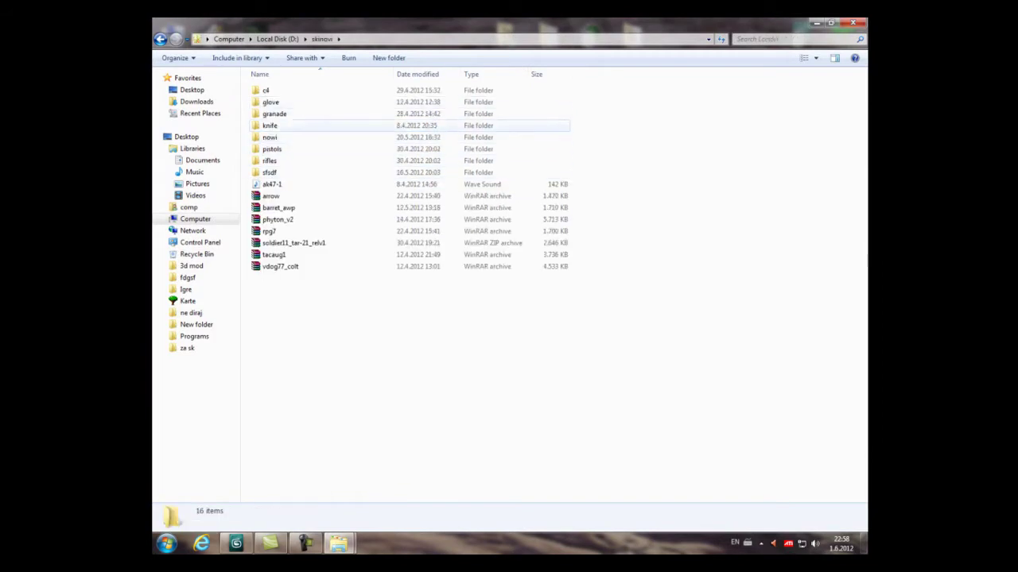
double_click(272, 149)
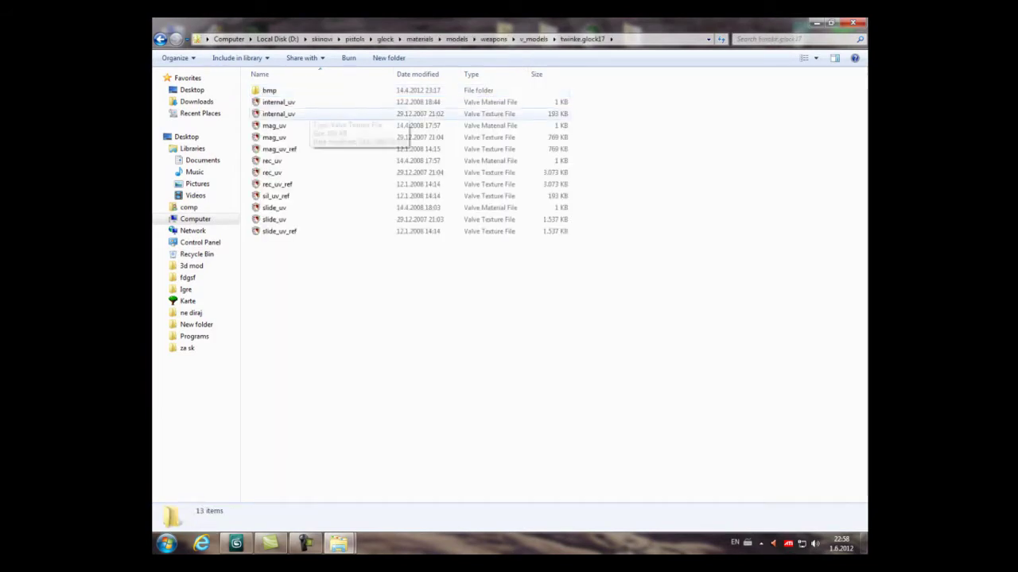
double_click(274, 114)
left_click(160, 36)
left_click(180, 119)
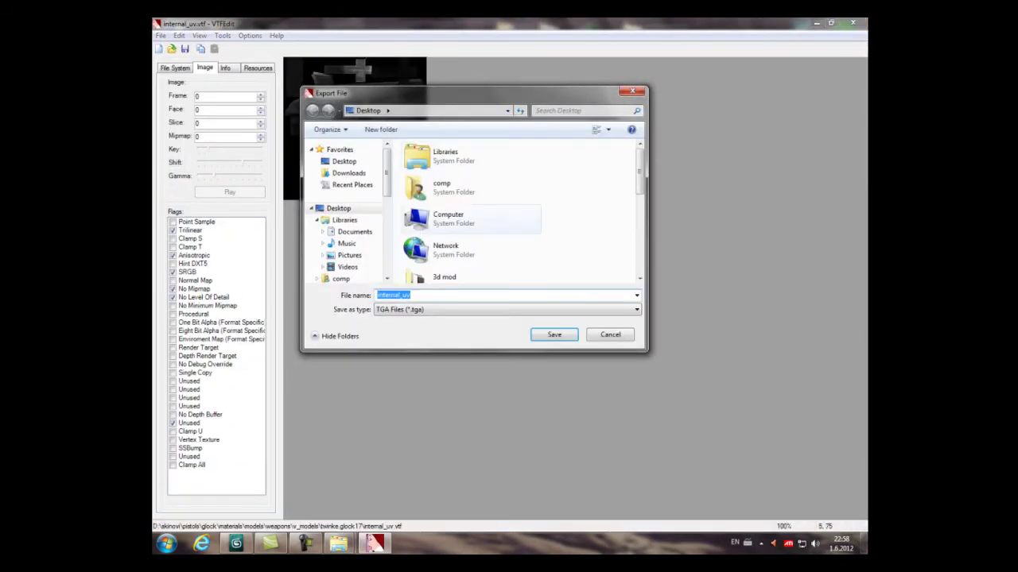
key("Return")
Step: Open the mag_uv Valve texture from the same folder and export it to the Desktop
key("alt+Tab")
key("Down")
key("Down")
key("Down")
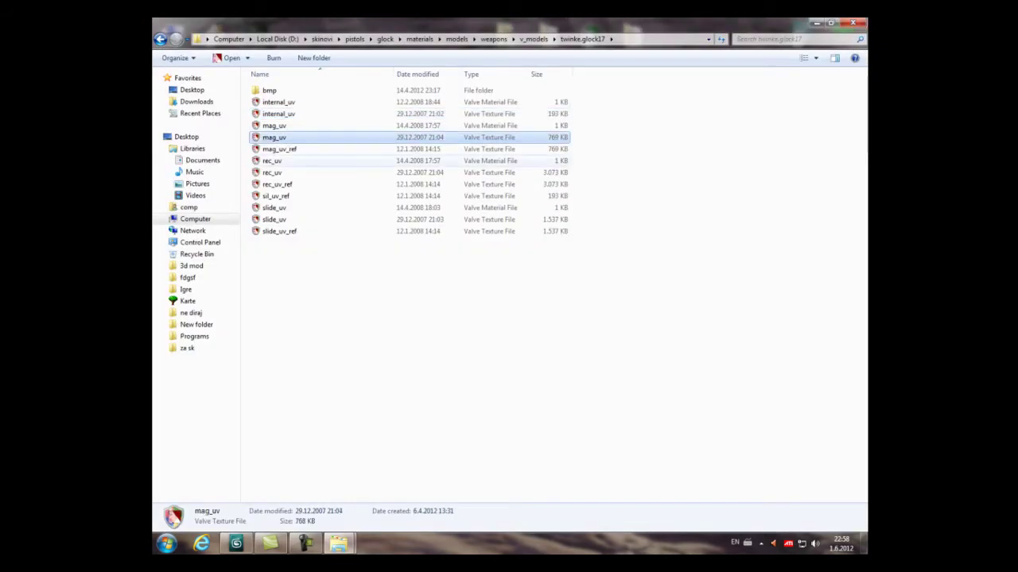
key("Return")
key("ctrl+e")
key("Return")
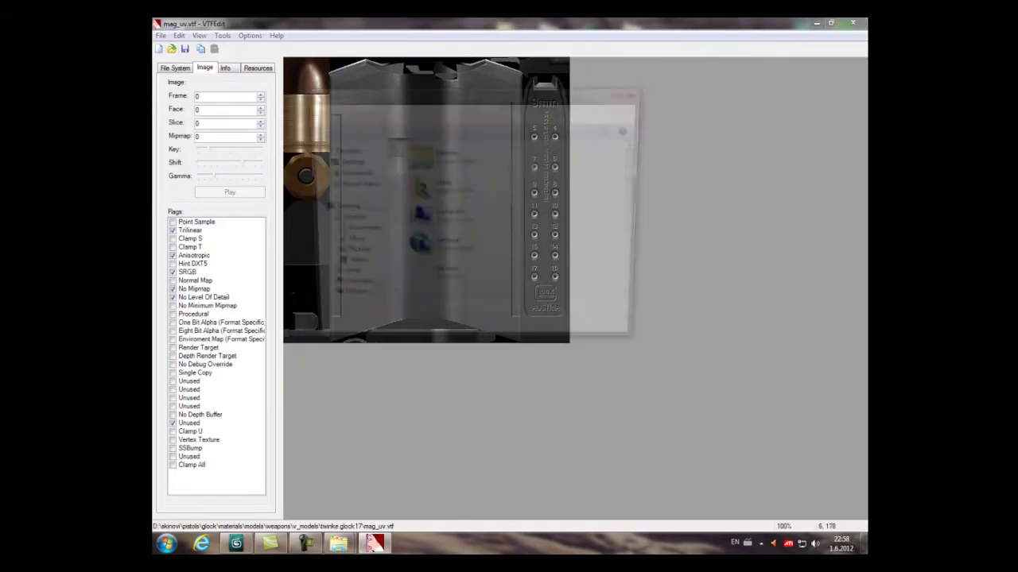
Step: Export the rec_uv Valve texture to the Desktop and close VTFEdit
key("alt+Tab")
key("Down")
key("Return")
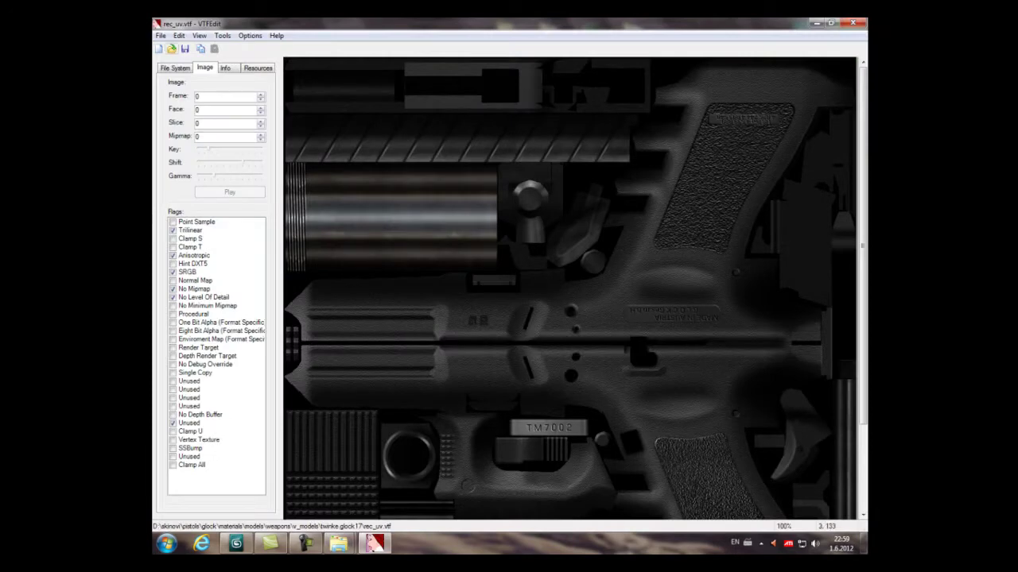
key("ctrl+e")
key("Return")
key("alt+F4")
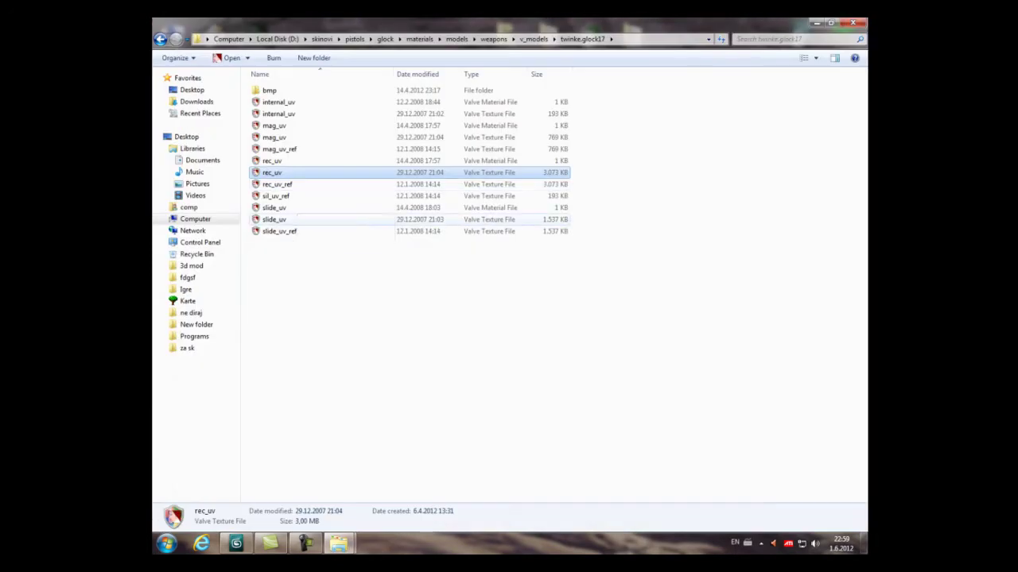
Step: Open the slide_uv Valve texture, export it to the Desktop and close VTFEdit
key("Down")
key("Down")
key("Down")
key("Down")
key("Return")
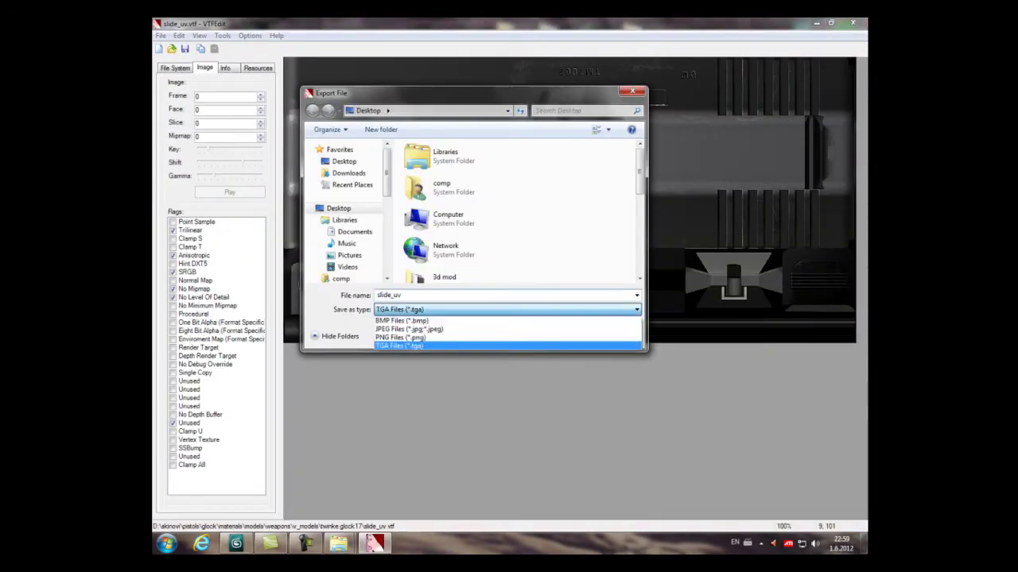
key("Return")
key("alt+F4")
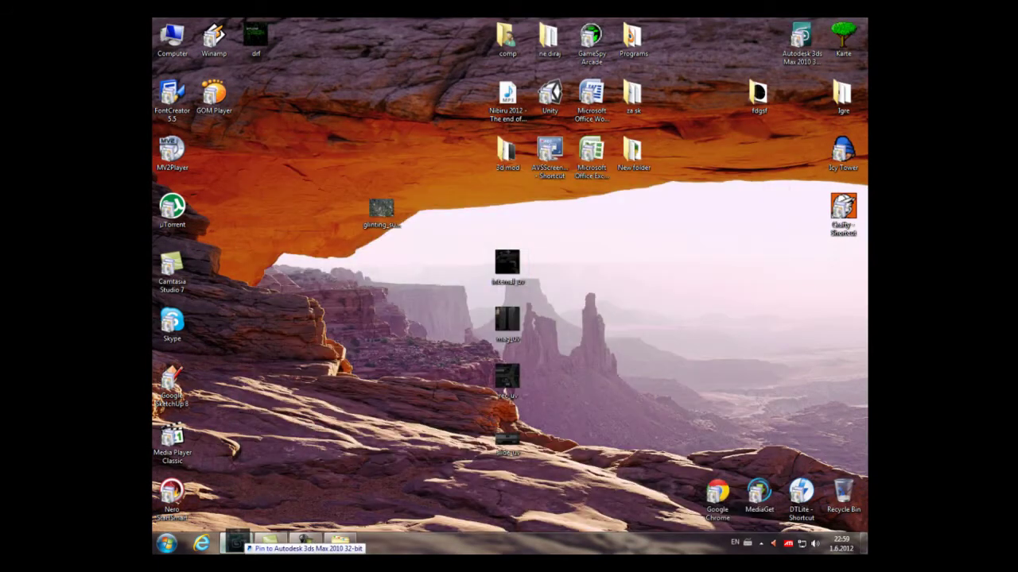
Step: Switch to 3ds Max, show the model in perspective and apply the exported Desktop textures to the matching pistol parts
left_click(236, 543)
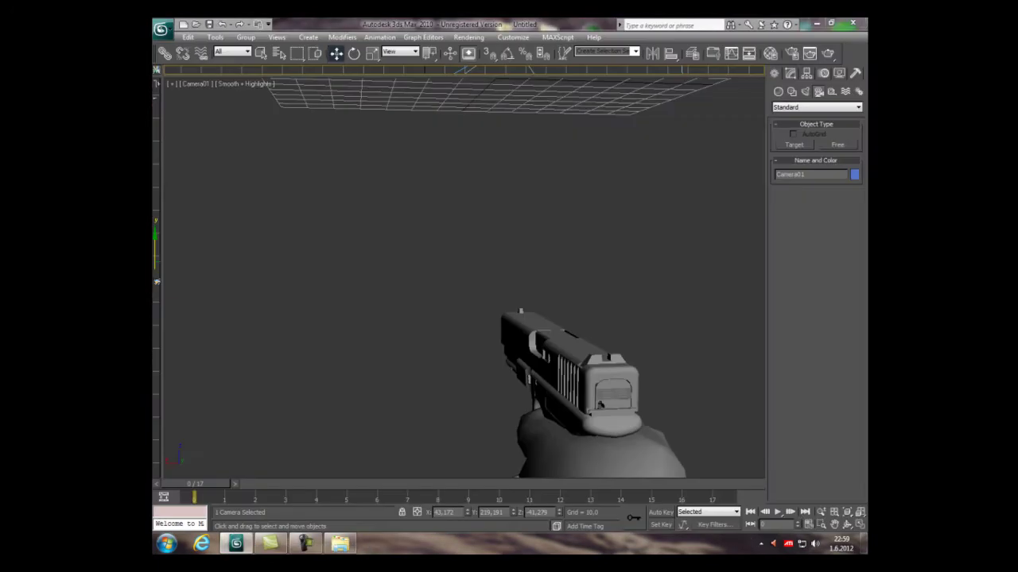
left_click(196, 83)
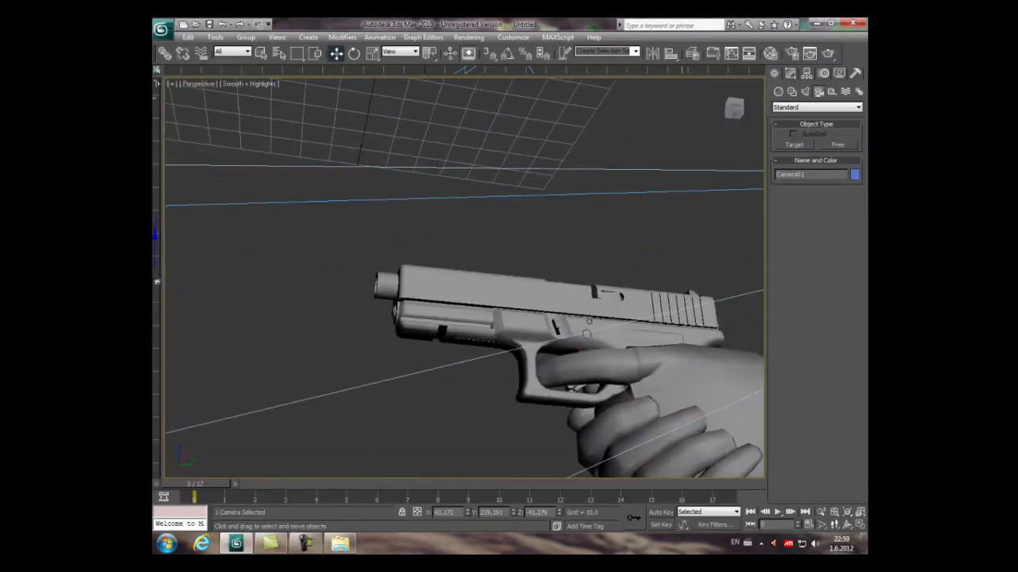
key("super+d")
left_click_drag(504, 243, 261, 497)
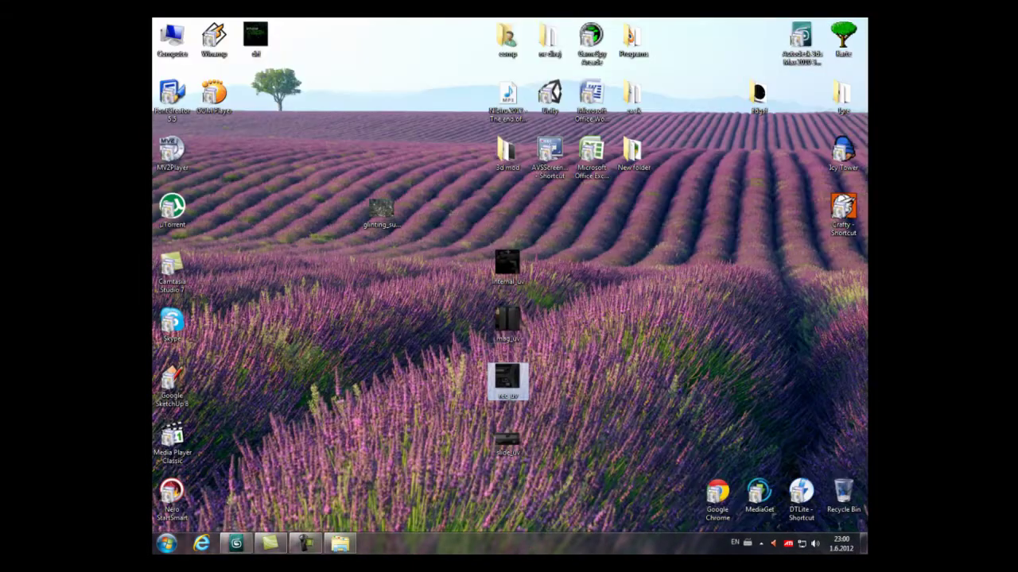
left_click(507, 322)
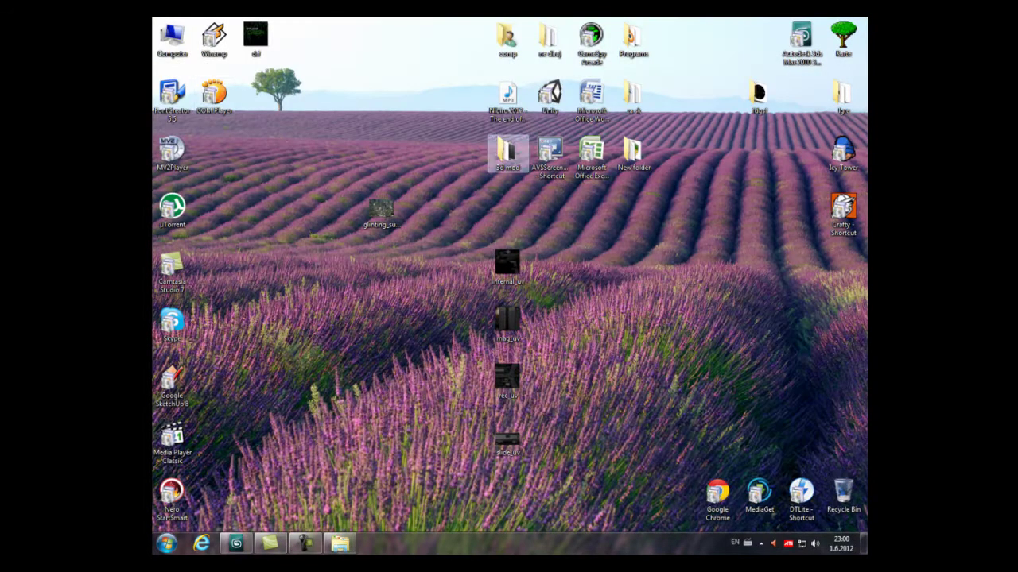
Step: Find the v_hands texture in the 3d mod folder's gotovi hand textures subfolder and apply it to the hands
double_click(506, 151)
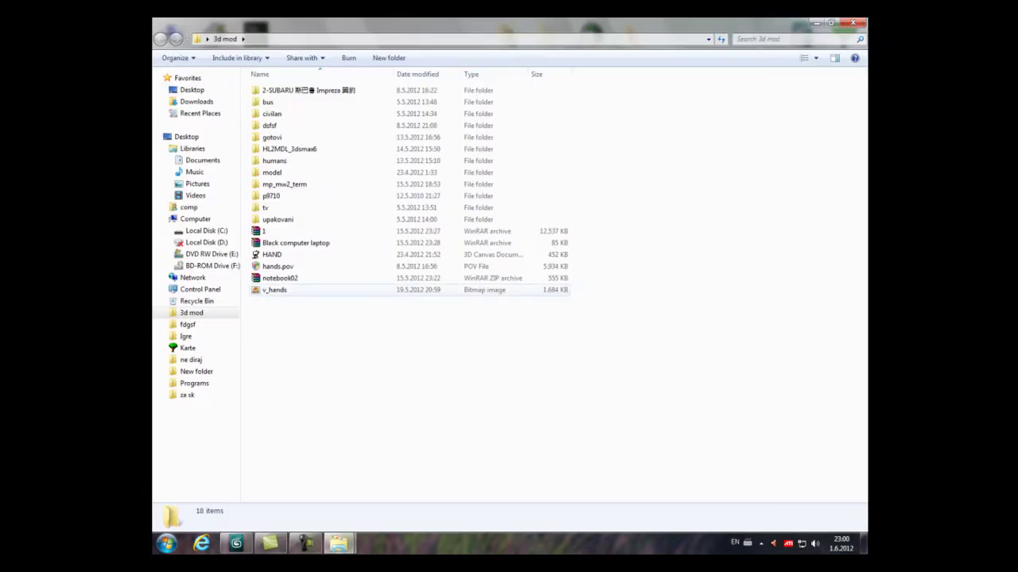
left_click_drag(274, 290, 330, 412)
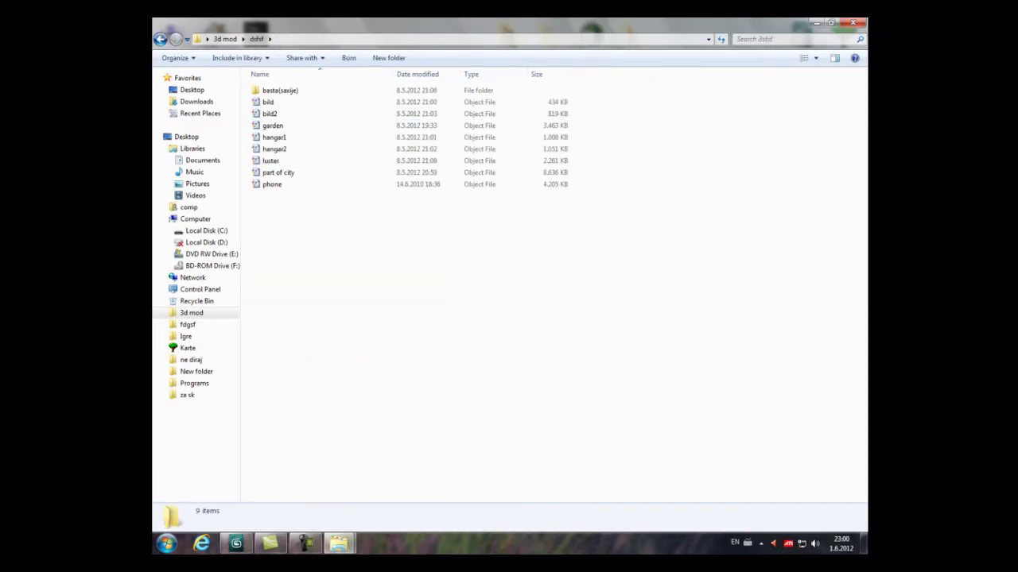
key("BackSpace")
key("Return")
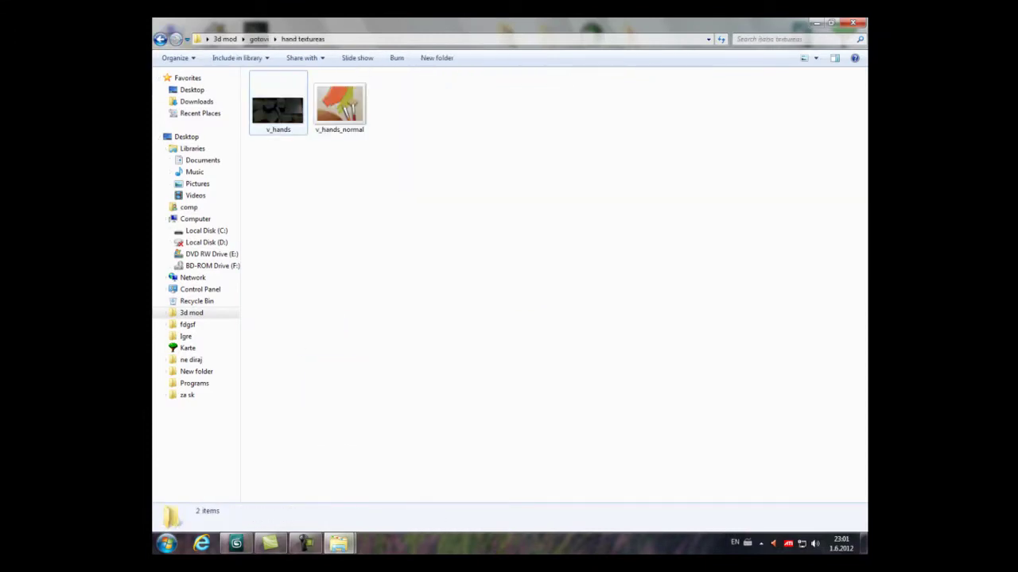
left_click_drag(277, 109, 374, 350)
Step: Switch the viewport back to Camera01 and play the textured animation
left_click(197, 83)
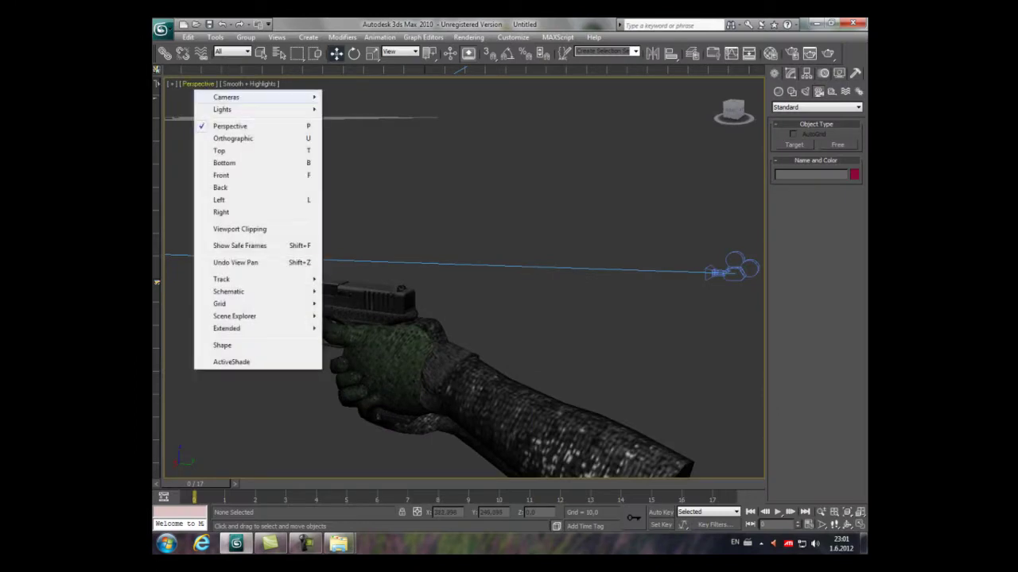
left_click(358, 97)
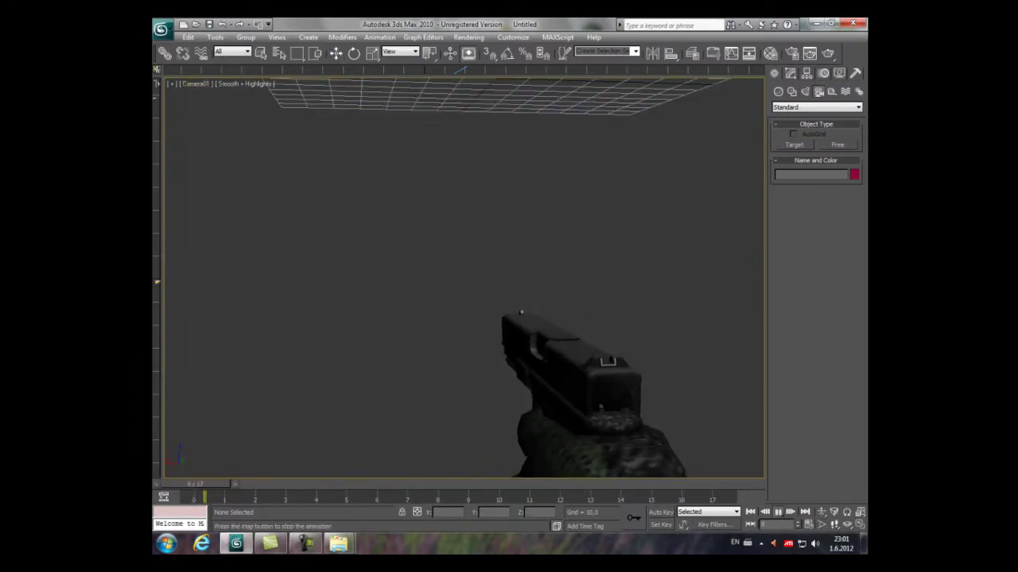
Step: Stop the playback, review the Time Configuration settings and replay the camera animation
key("/")
left_click(808, 524)
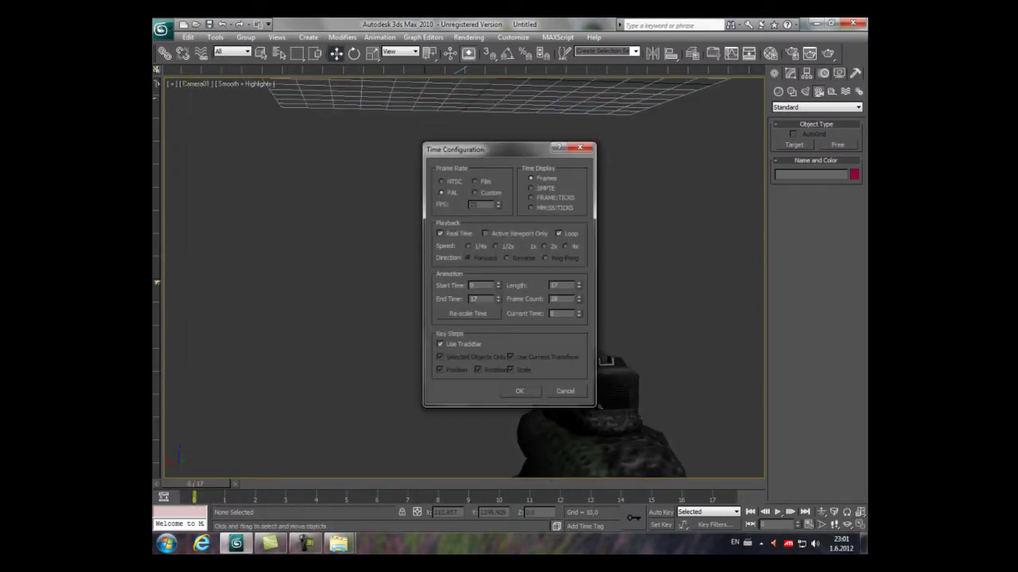
key("Return")
key("/")
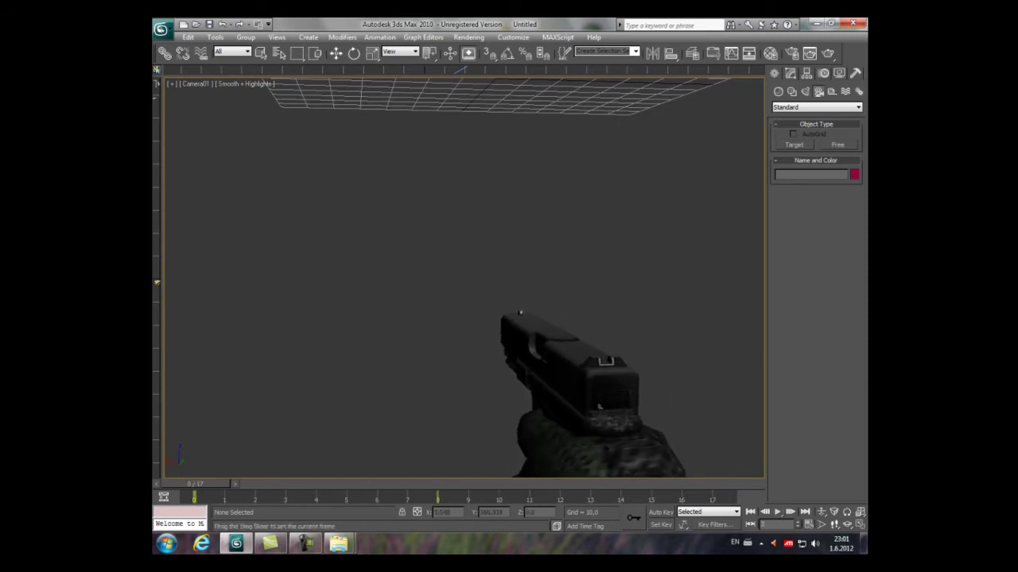
Step: Configure the render for the Active Time Segment with an 800x600 output size
left_click(468, 37)
left_click(488, 61)
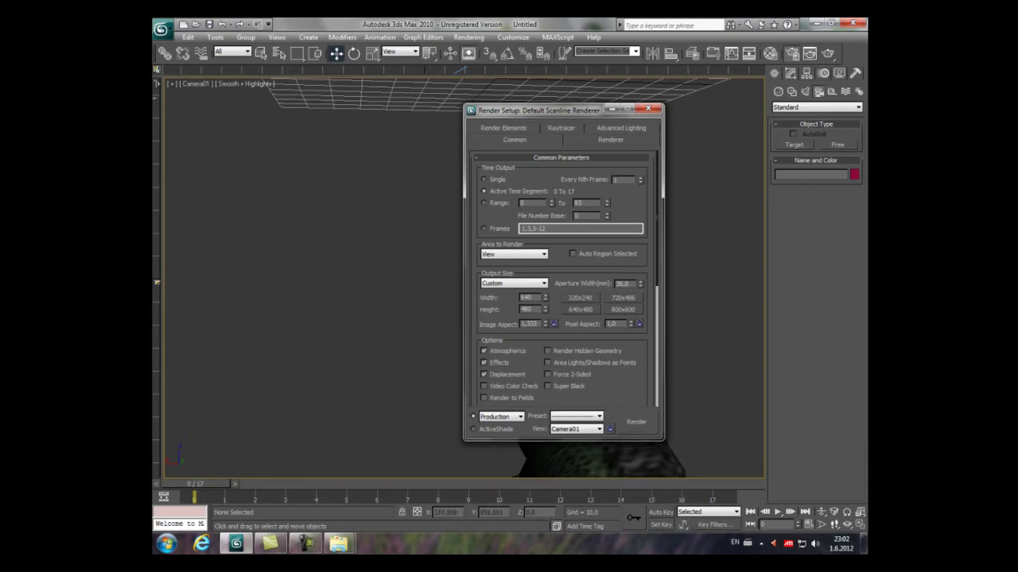
scroll(566, 276, "down", 1)
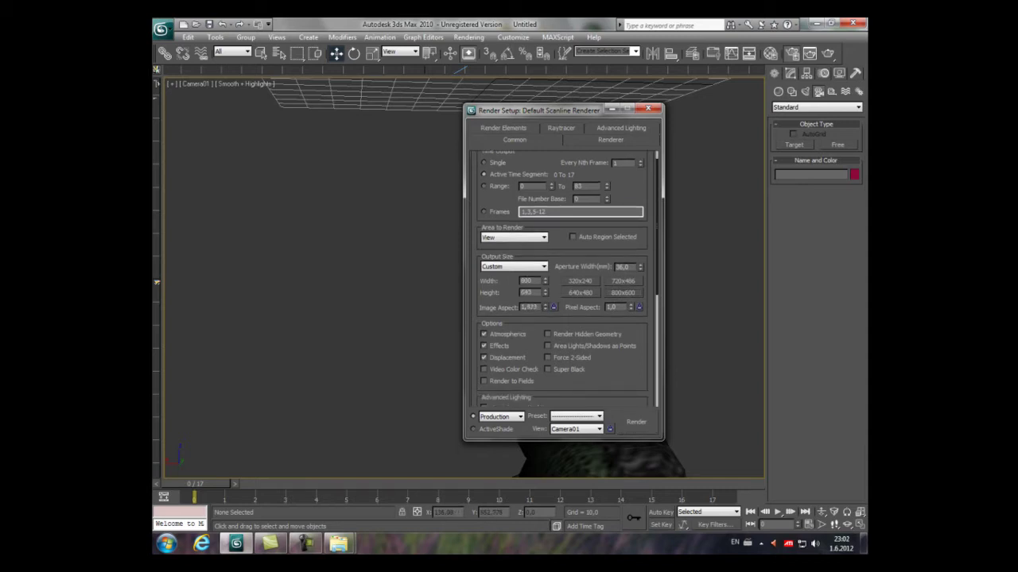
scroll(566, 278, "down", 5)
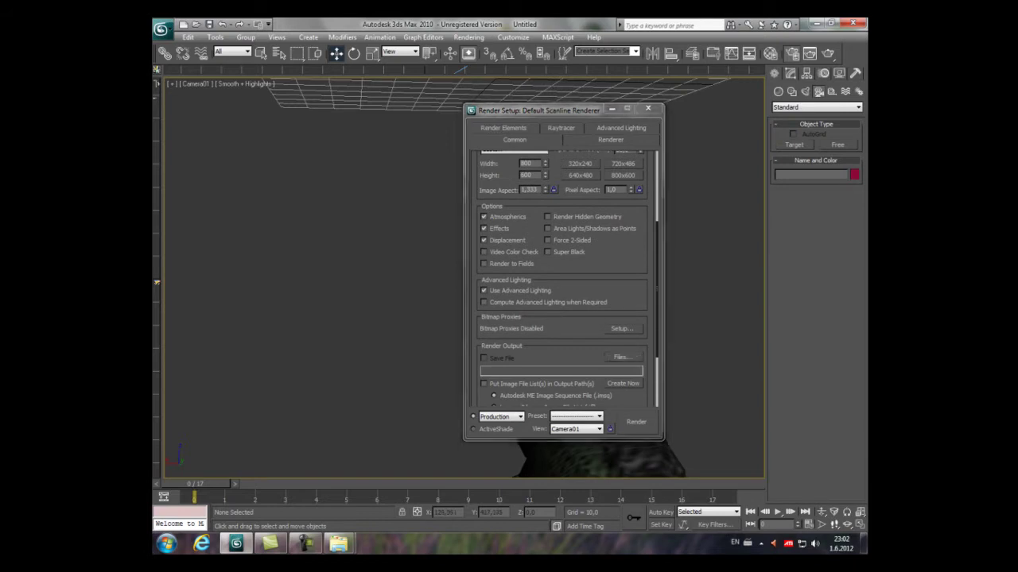
Step: Set the render output to an AVI file named gcbdfb on the Desktop
left_click(620, 357)
left_click(795, 417)
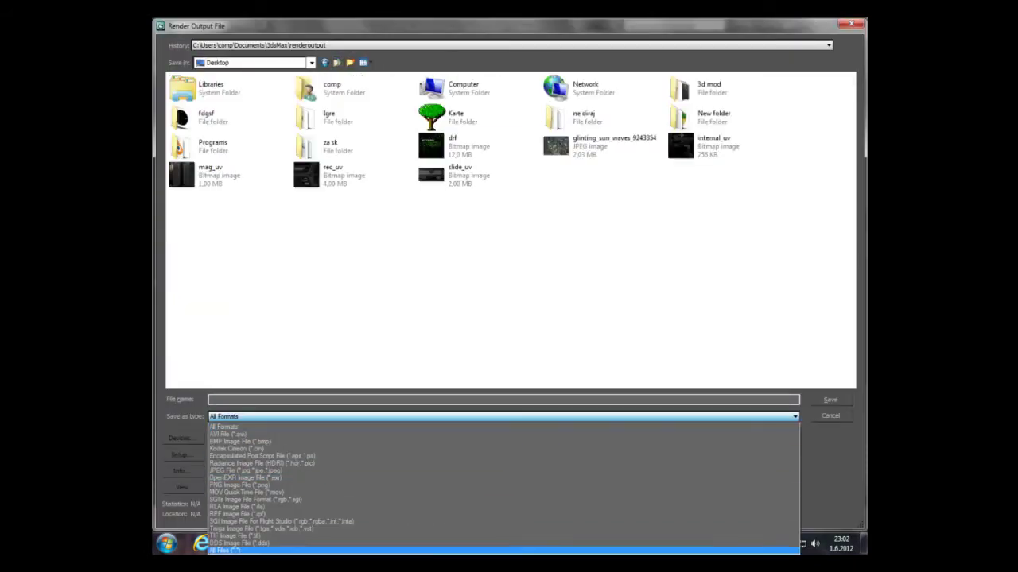
left_click(226, 434)
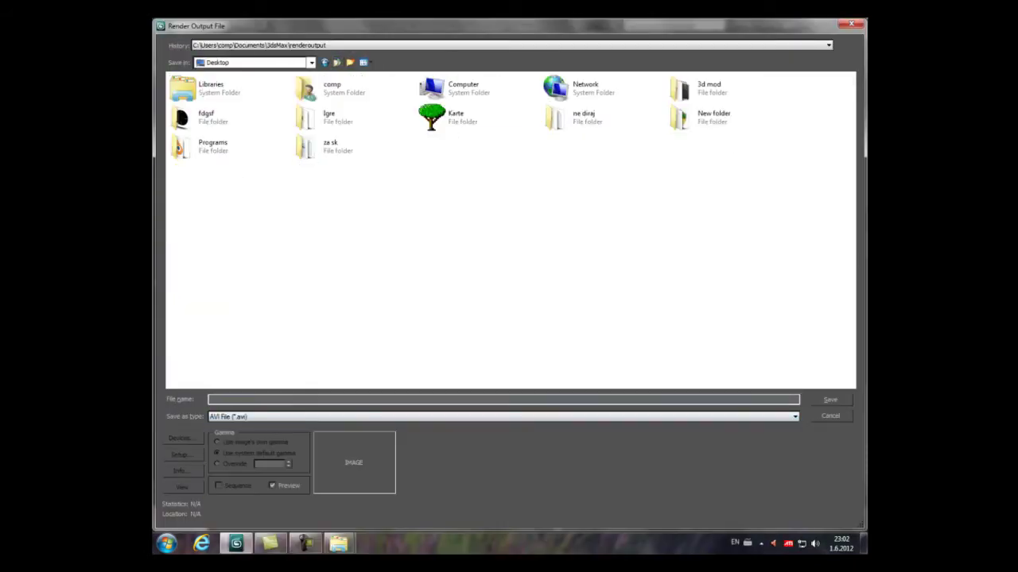
type("gcbdfb")
key("Return")
Step: Keep Cinepak Codec by Radius with Compress to Color for the AVI and render the animation
left_click(571, 245)
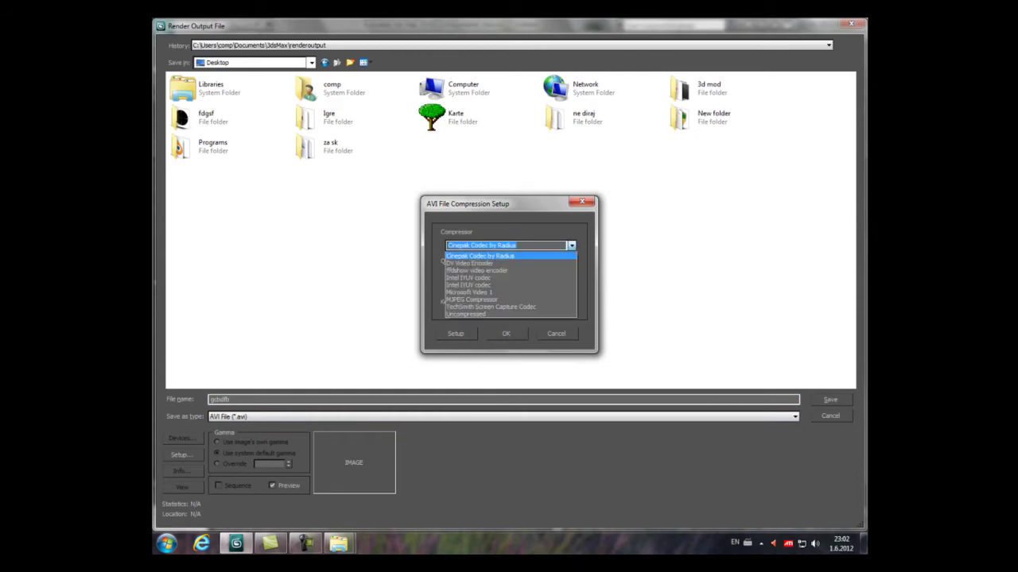
key("Escape")
key("alt+s")
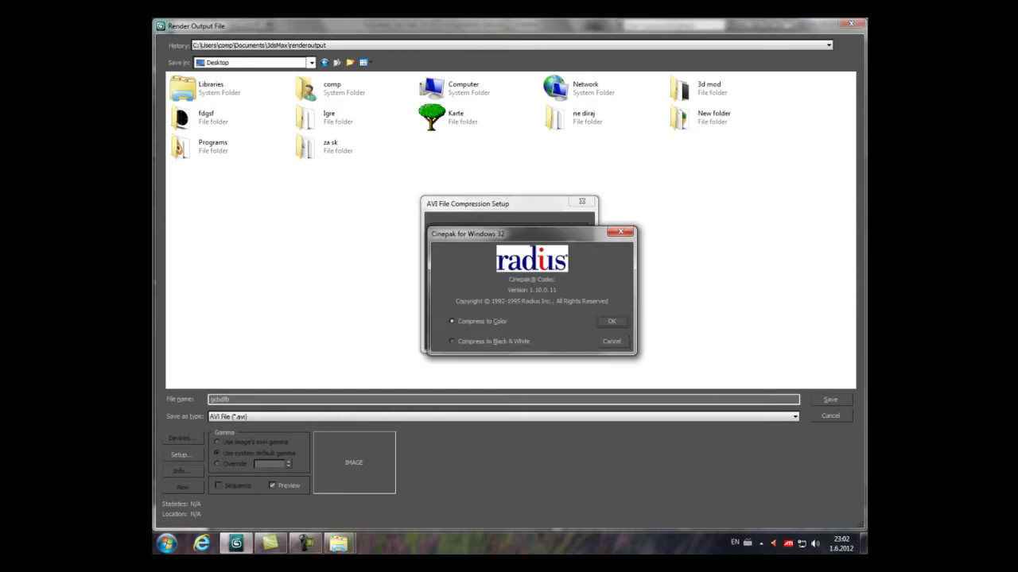
key("Return")
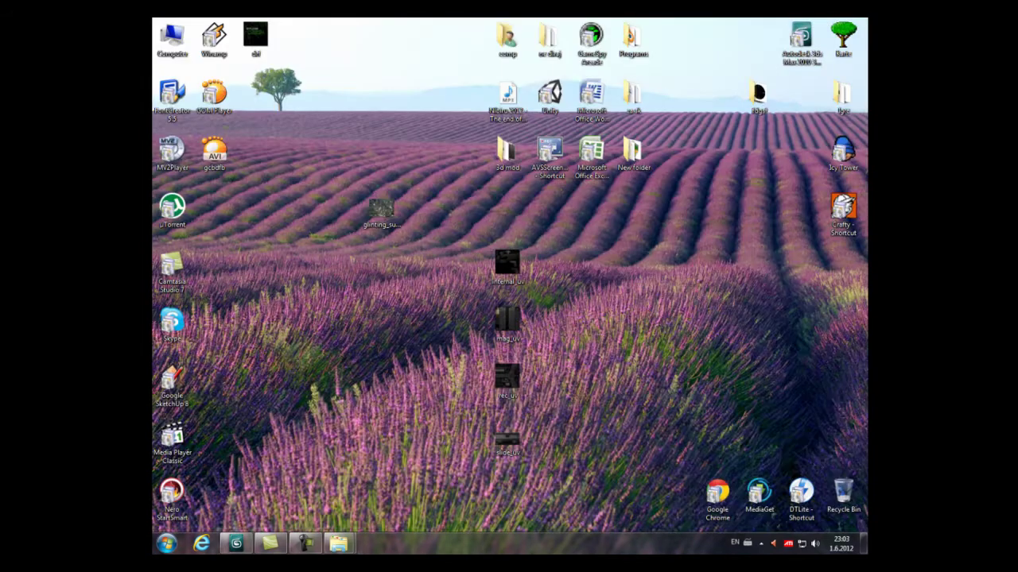
Step: Switch to the Windows desktop and watch the rendered gcbdfb.avi in the media player
right_click(306, 210)
left_click(517, 279)
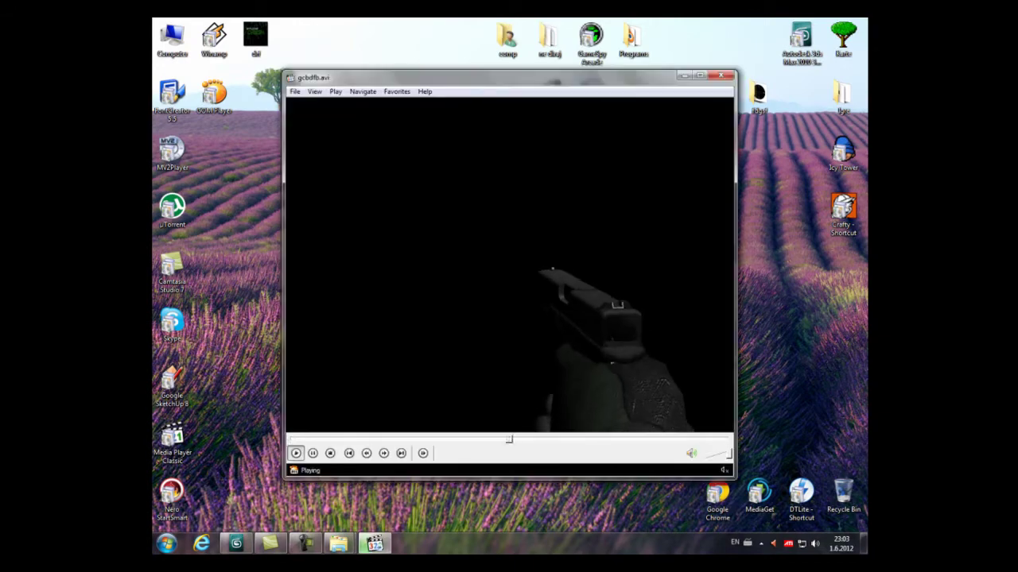
left_click(700, 76)
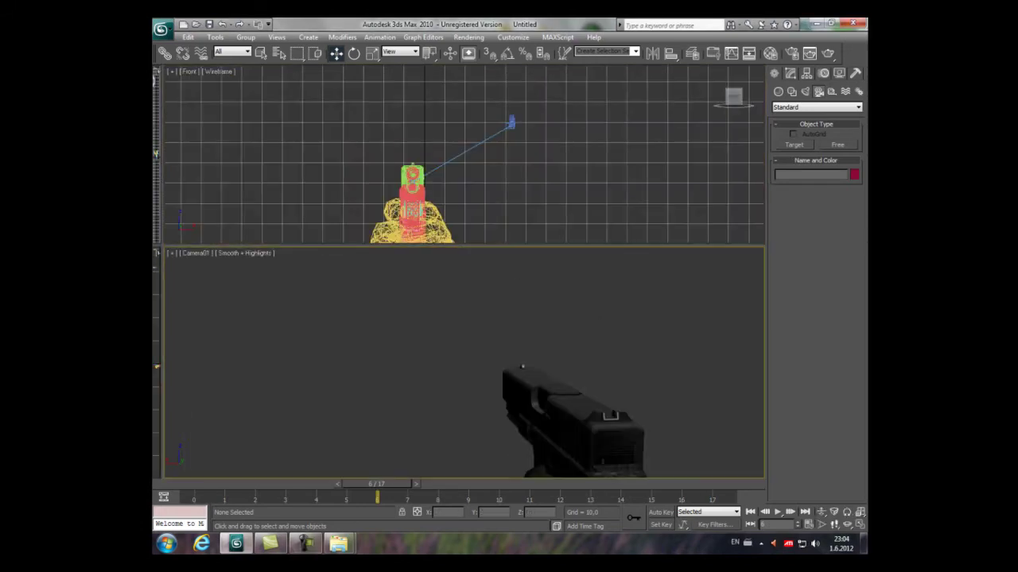
Step: Turn on Auto Key and move Camera01 in the Front view to directly behind the pistol at frame 15
left_click(661, 512)
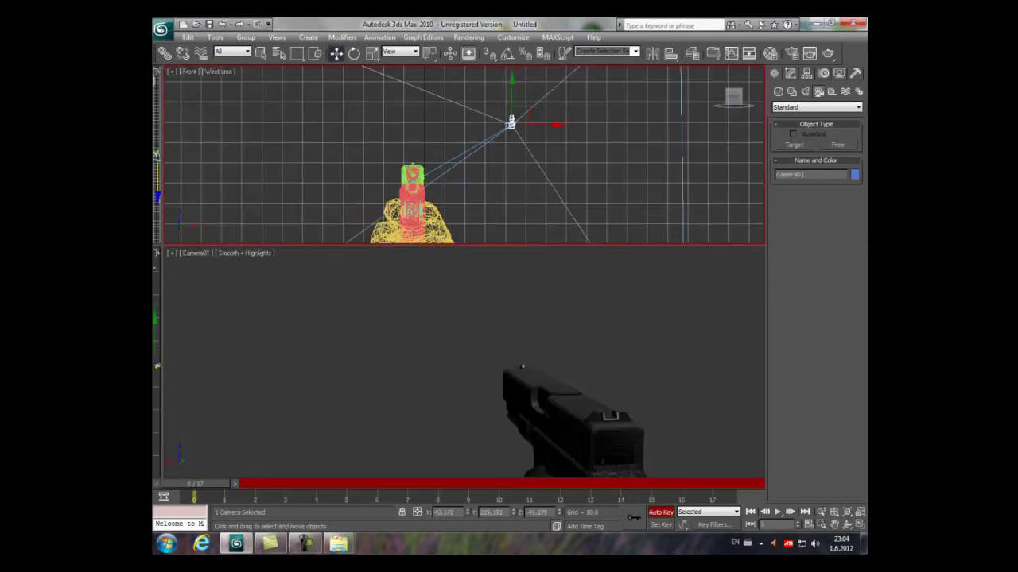
left_click_drag(511, 120, 414, 176)
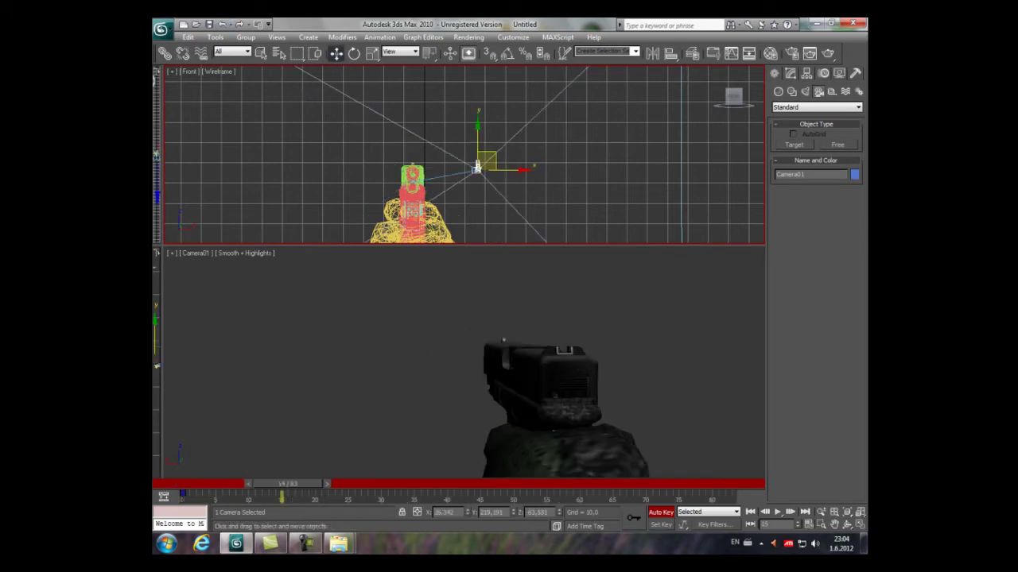
left_click_drag(477, 167, 411, 178)
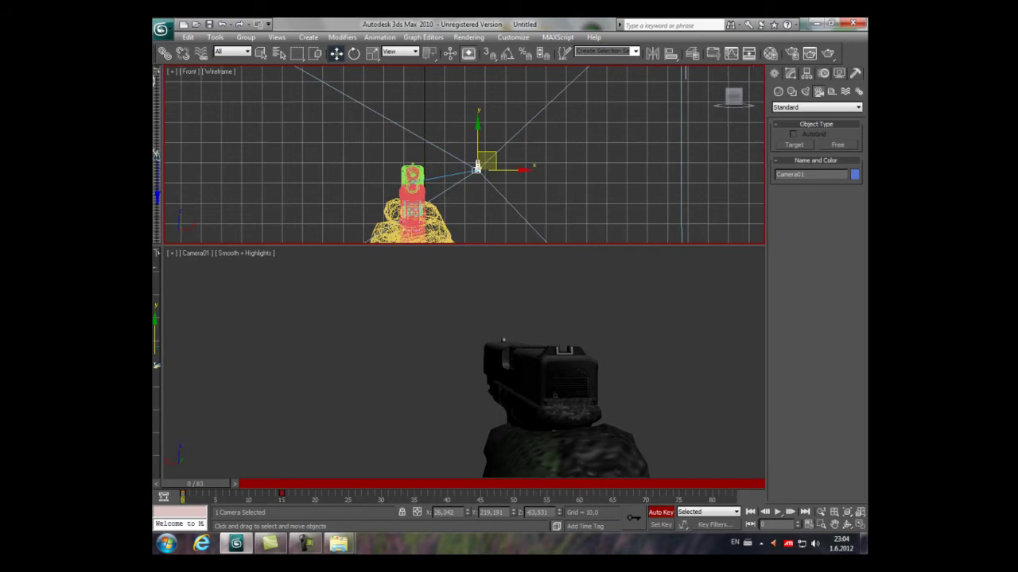
Step: Reposition Camera01 above and beside the pistol at frame 0, enlarge the camera view and scrub to frame 17
left_click_drag(459, 246, 458, 268)
left_click_drag(477, 165, 528, 141)
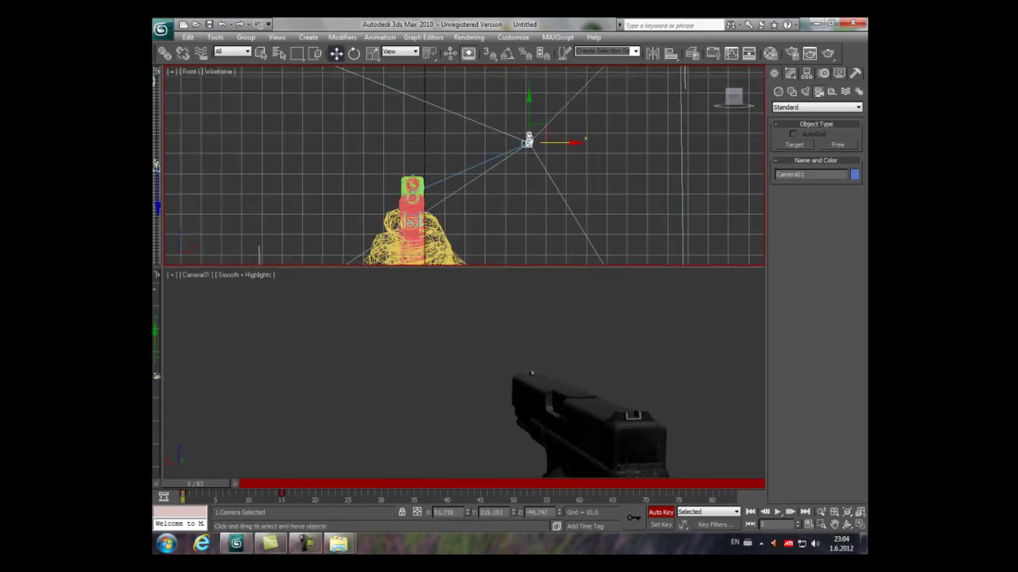
left_click_drag(458, 268, 459, 237)
left_click_drag(523, 119, 509, 141)
left_click_drag(459, 238, 459, 71)
left_click_drag(195, 483, 299, 483)
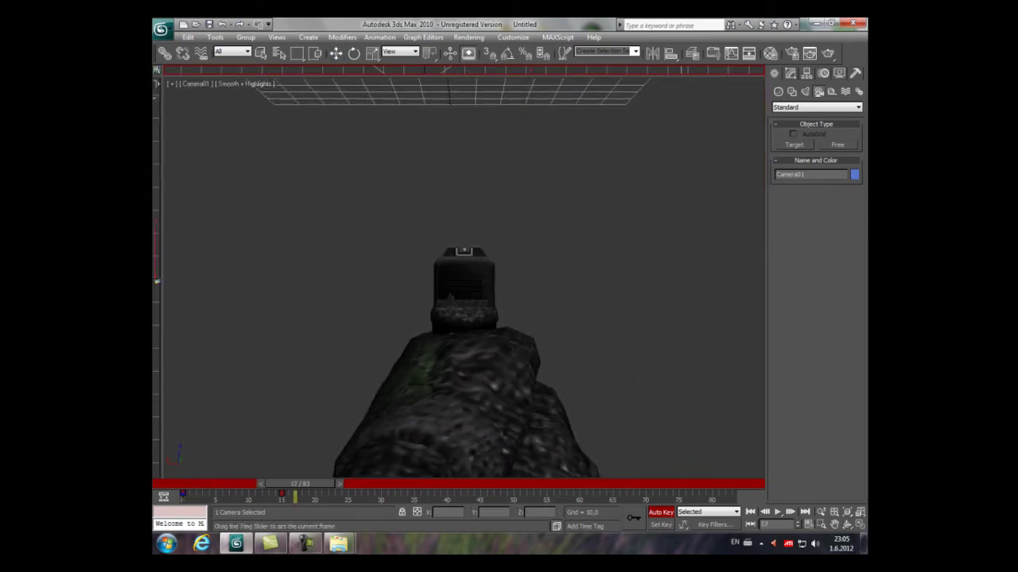
Step: Show the scene in Perspective, select everything and try mirroring it about the Y axis without cloning
left_click(193, 84)
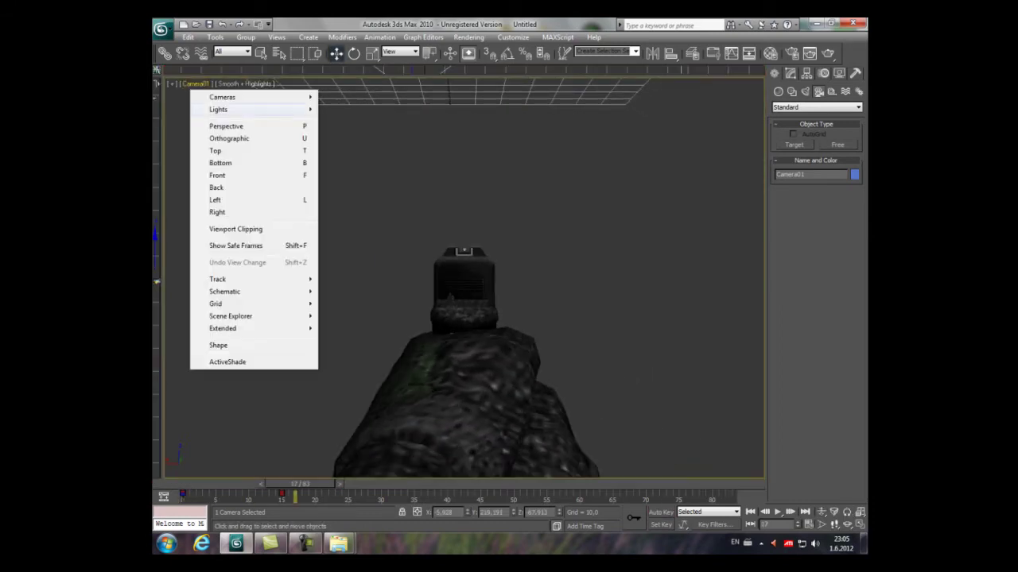
left_click(217, 124)
key("ctrl+a")
key("z")
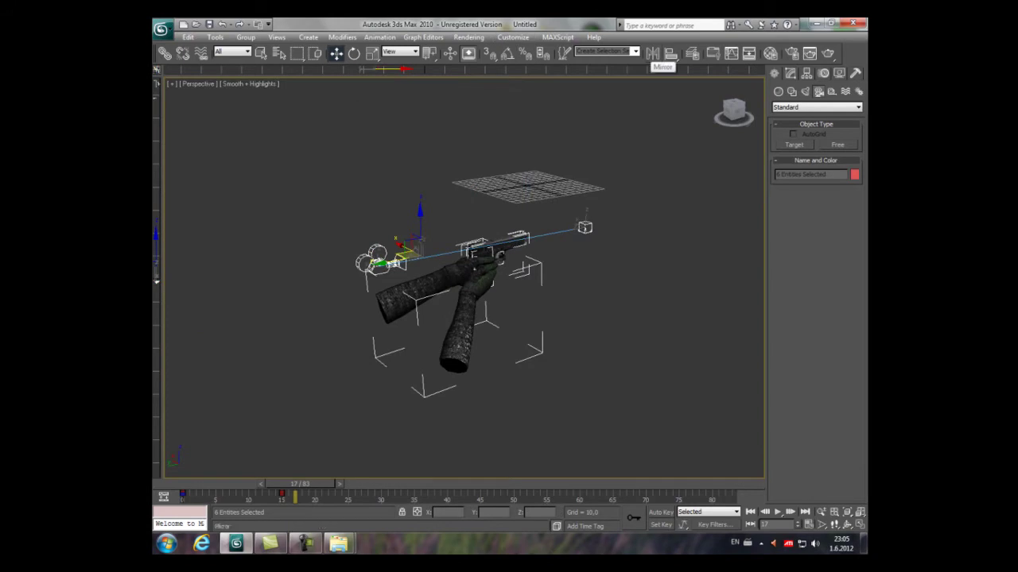
left_click(652, 54)
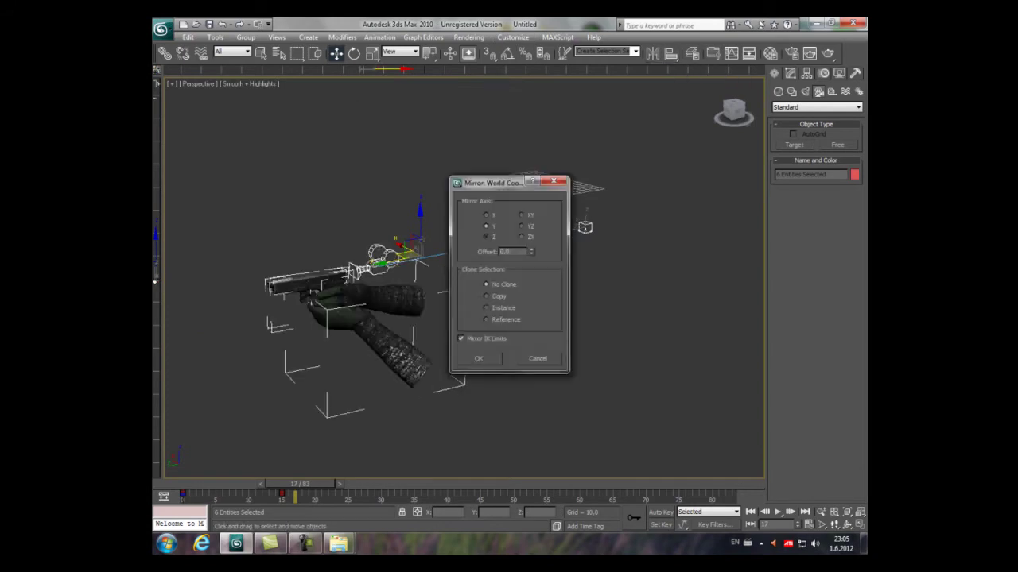
key("Return")
Step: Mirror the pistol and hand models without the camera, and select them all
left_click_drag(387, 260, 559, 404)
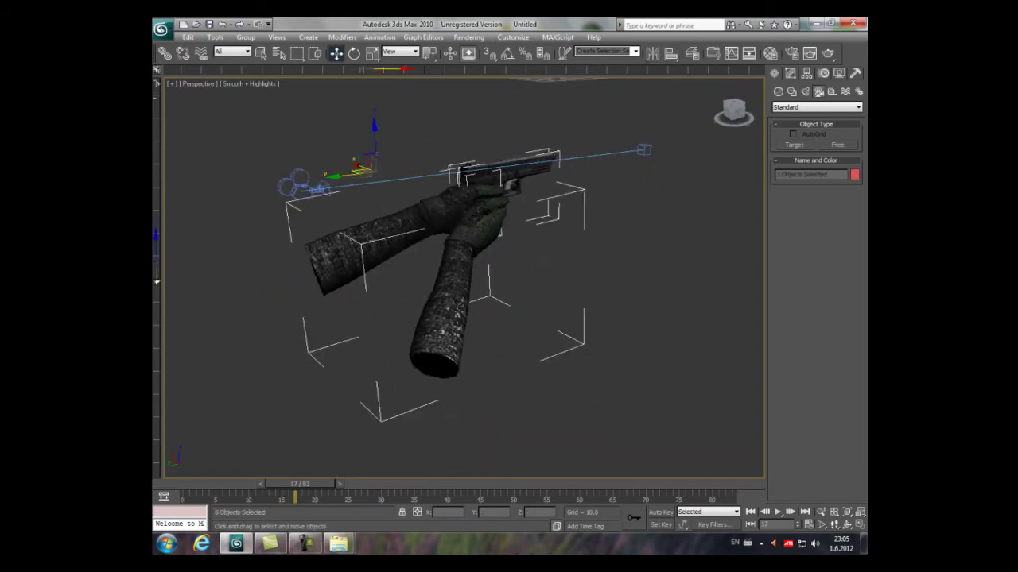
middle_click_drag(462, 262, 517, 215, "alt")
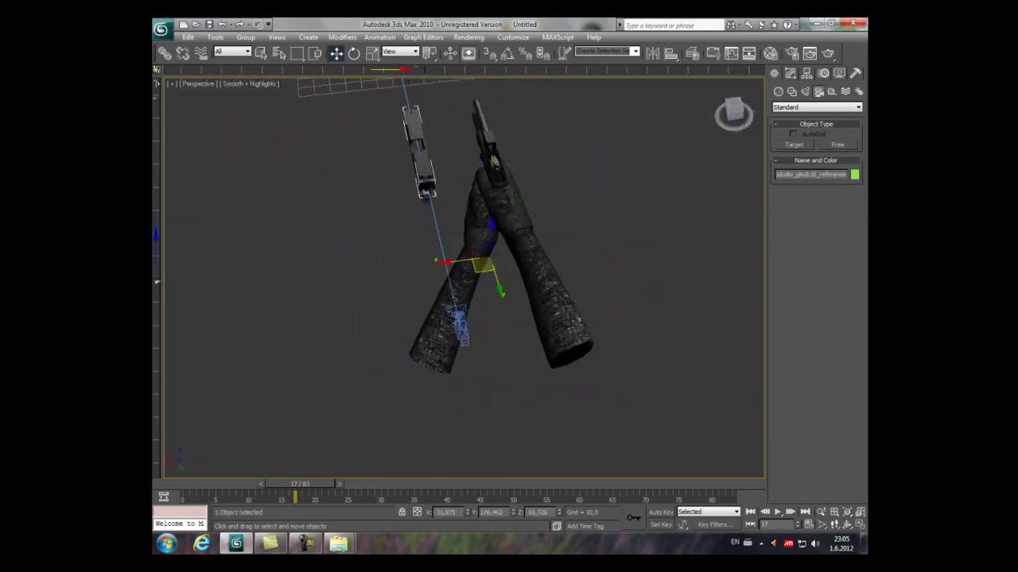
left_click(652, 53)
key("Return")
key("ctrl+a")
middle_click_drag(397, 262, 374, 270)
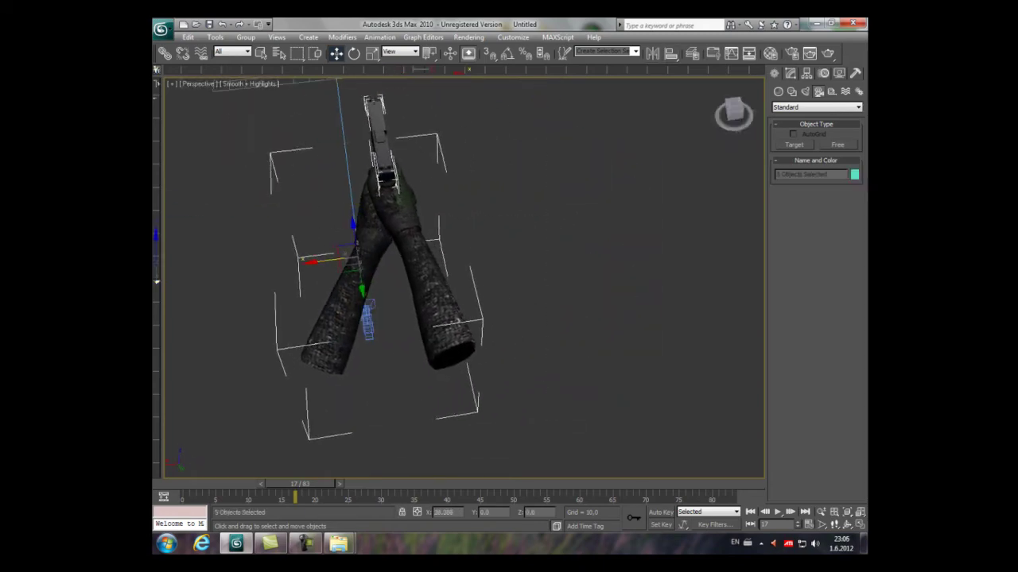
Step: Return to the Camera01 view, move the mirrored models sideways to centre the pistol and deselect them
left_click(197, 83)
left_click(357, 96)
left_click_drag(382, 77, 382, 119)
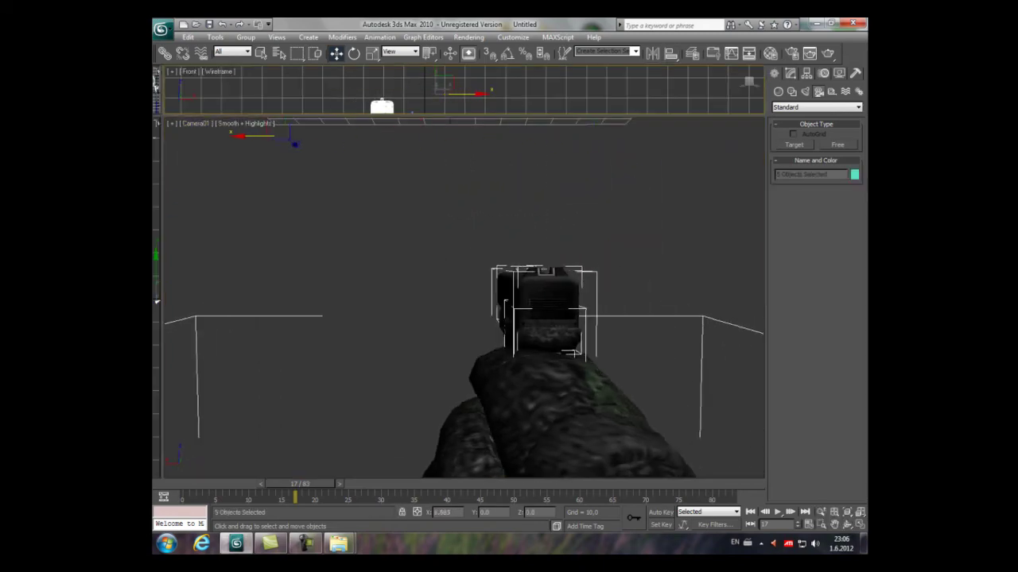
left_click_drag(544, 318, 467, 318)
key("alt+w")
key("ctrl+d")
Step: Turn on Auto Key, show the scene in Perspective and key a movement of the three pistol parts at frame 20
mouse_move(302, 483)
left_mouse_down()
mouse_move(227, 483)
mouse_move(288, 483)
left_mouse_up()
key("n")
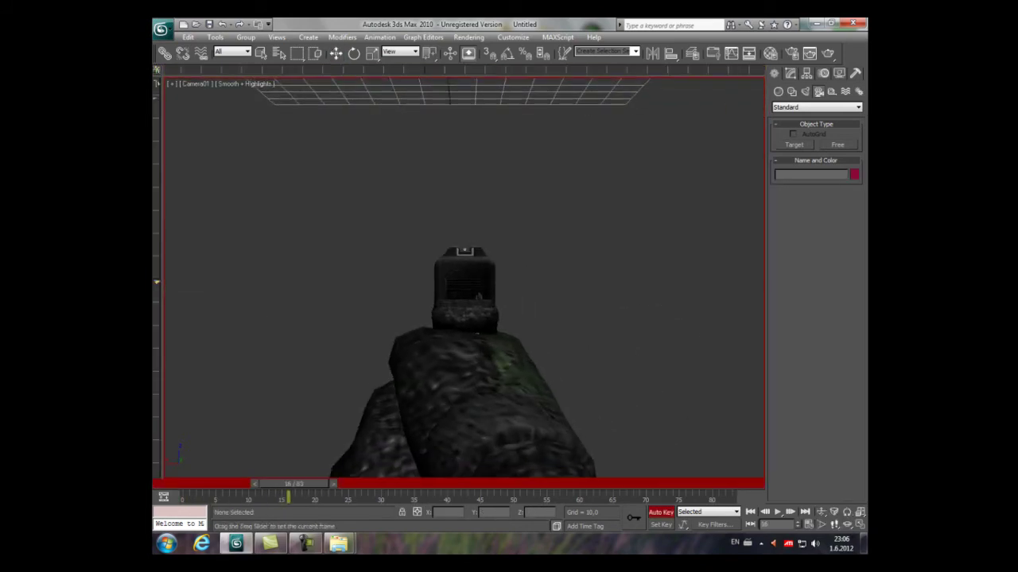
left_click(190, 83)
left_click(215, 138)
middle_click_drag(461, 278, 509, 278, "alt")
left_click(445, 175)
left_click_drag(282, 484, 250, 483)
middle_click_drag(461, 278, 660, 253, "alt")
key("e")
key("w")
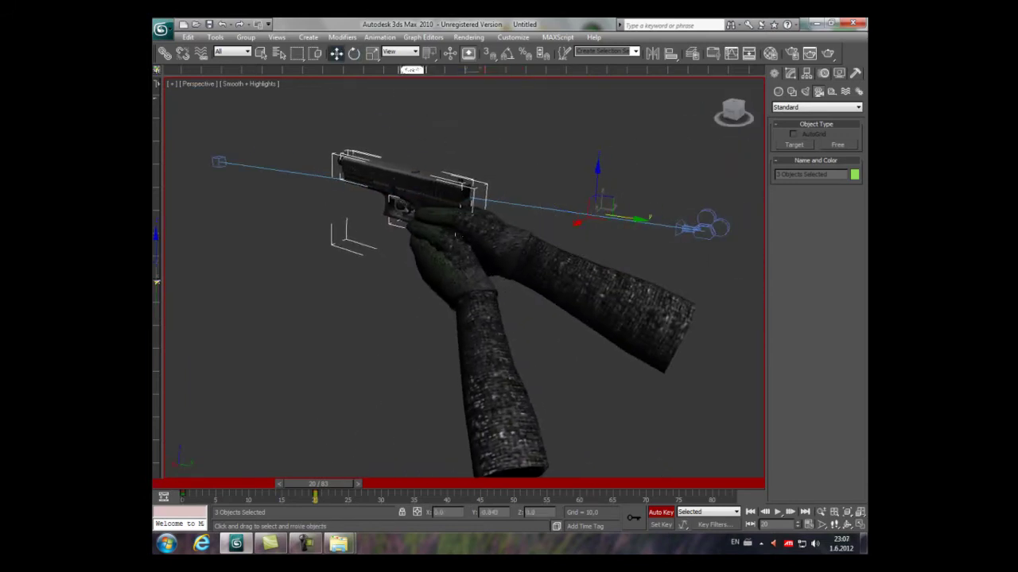
Step: Review the movement from frame 0 and undo the latest animation changes
left_click_drag(318, 483, 199, 483)
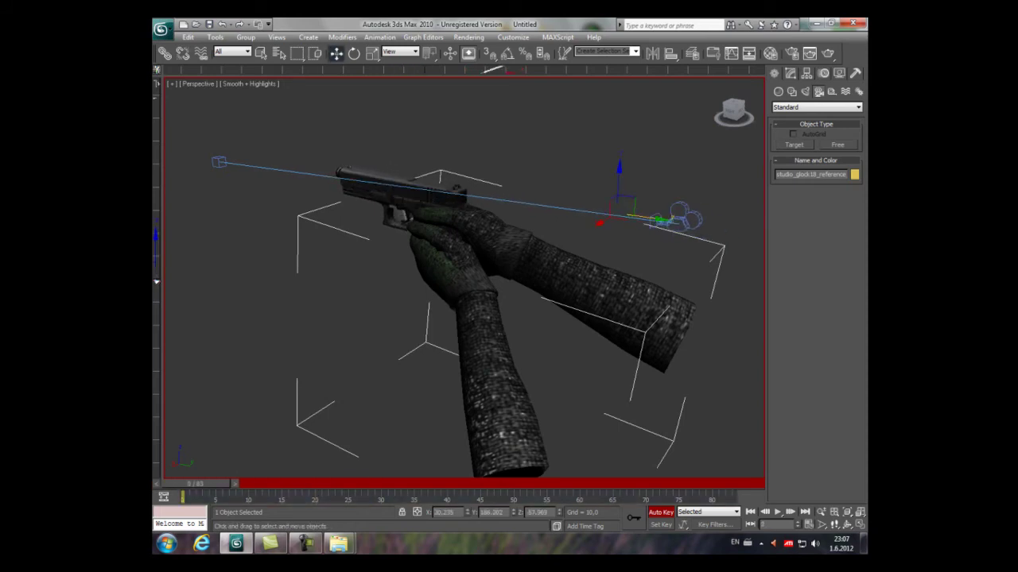
key("Home")
key("slash")
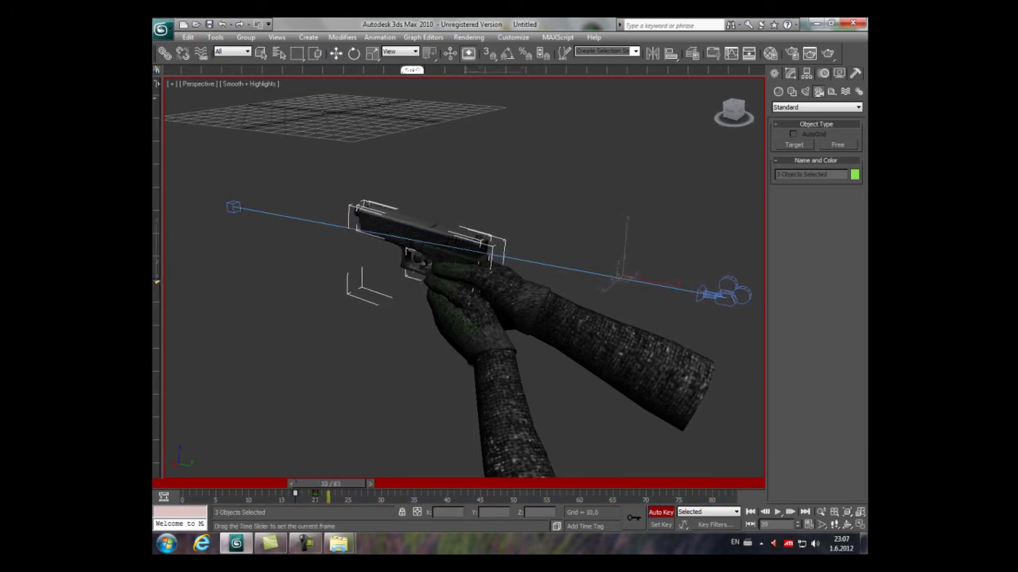
key("ctrl+z")
key("ctrl+z")
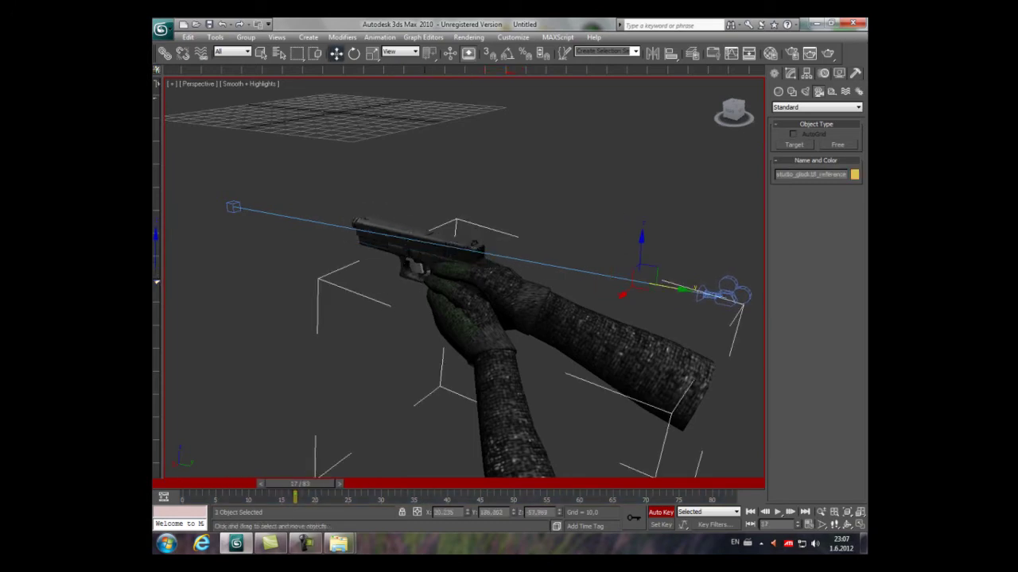
key("ctrl+z")
Step: Rotate the hands about -1.52 degrees around X at frame 21 and advance to frame 24
key("e")
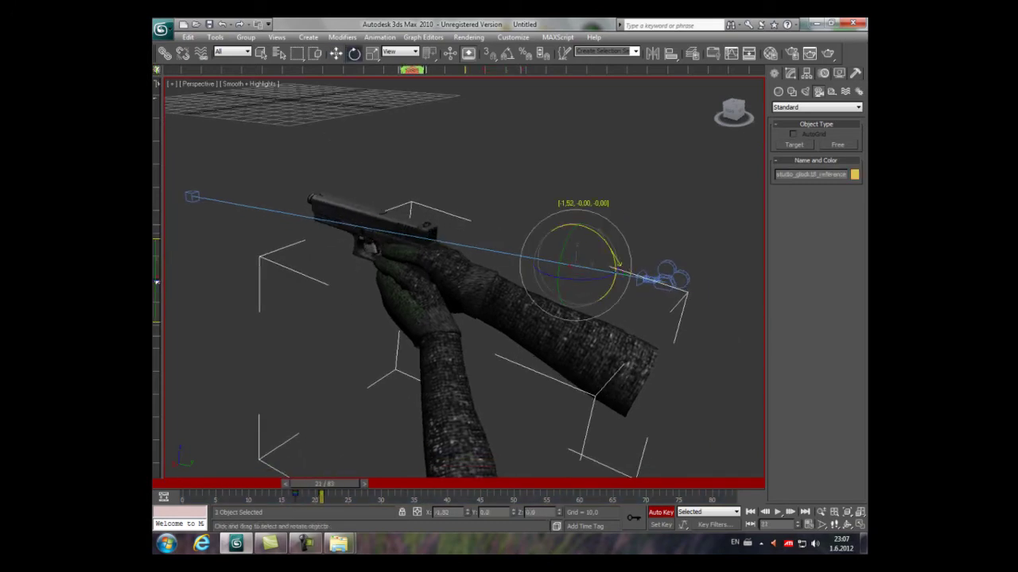
left_click_drag(326, 483, 338, 484)
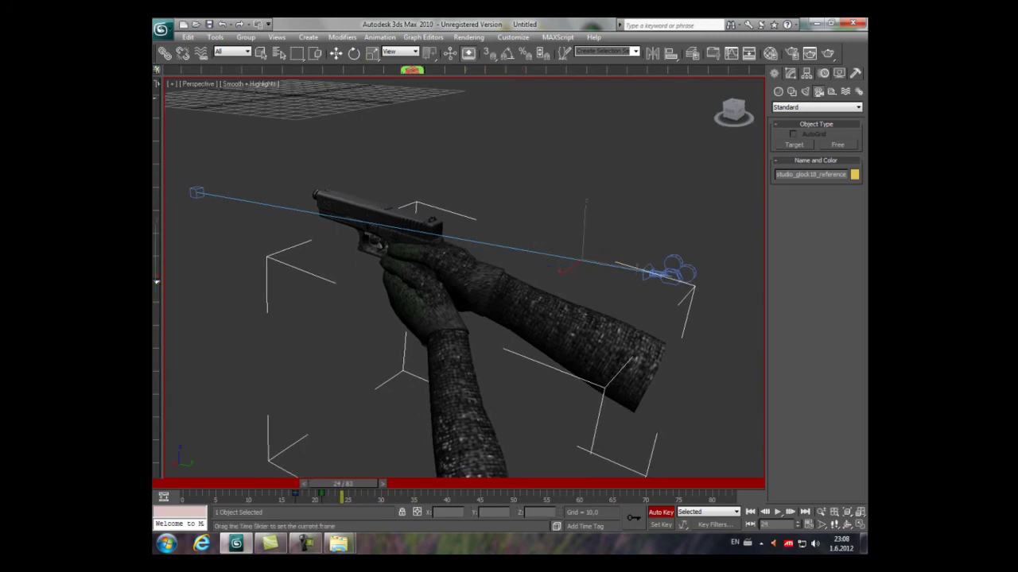
key("e")
middle_click_drag(445, 270, 454, 279, "alt")
Step: Select the three pistol parts, key them at frame 24 and raise them about 3.56 units at frame 17
left_click(454, 278)
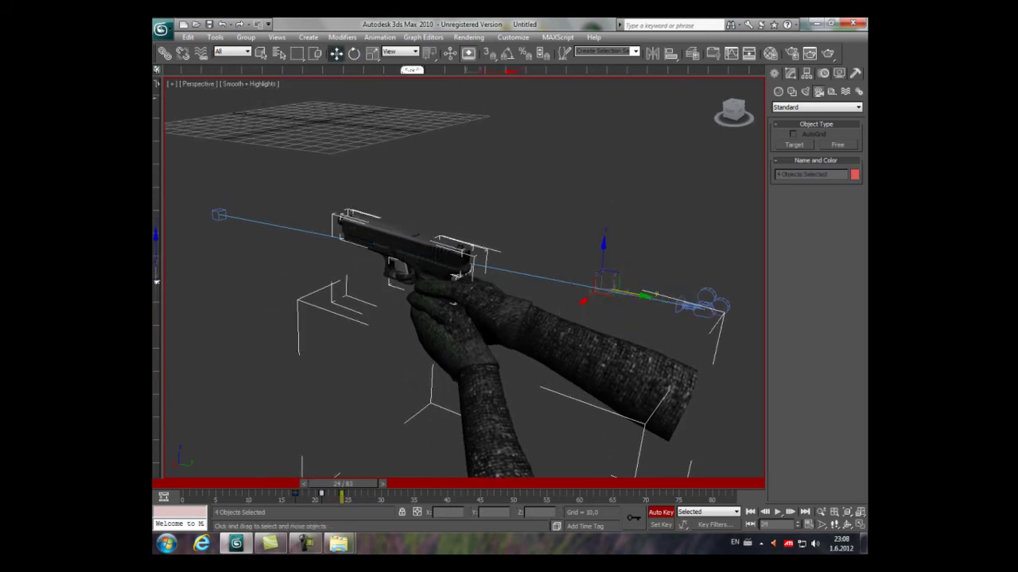
left_click(454, 279)
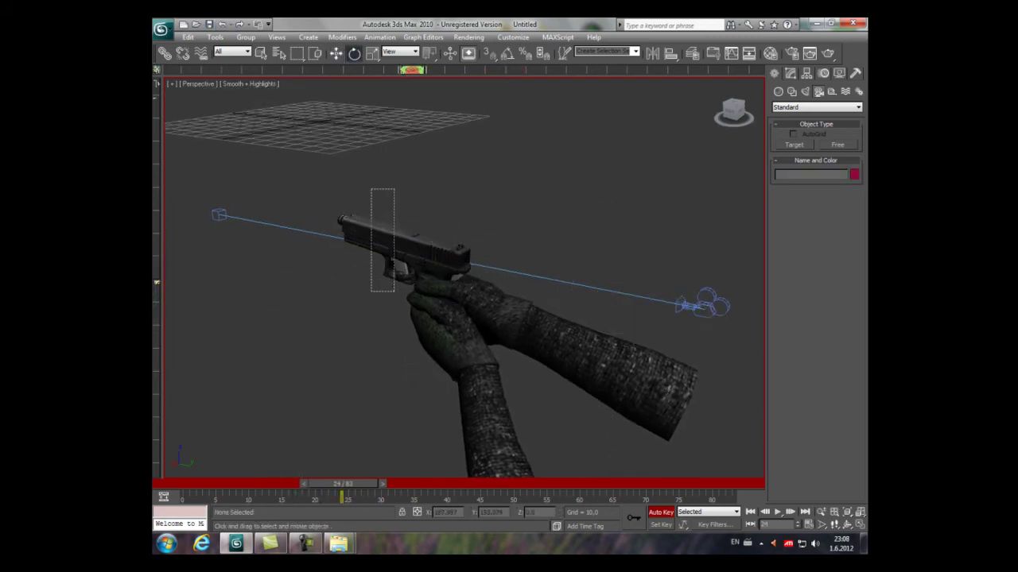
left_click_drag(454, 278, 456, 306)
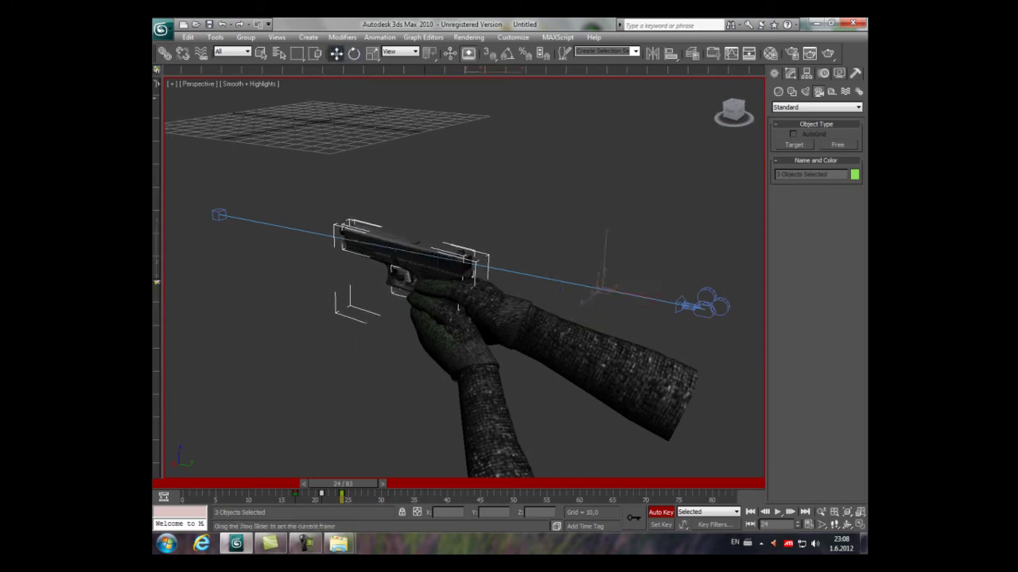
left_click_drag(344, 483, 294, 483)
left_click_drag(454, 308, 454, 300)
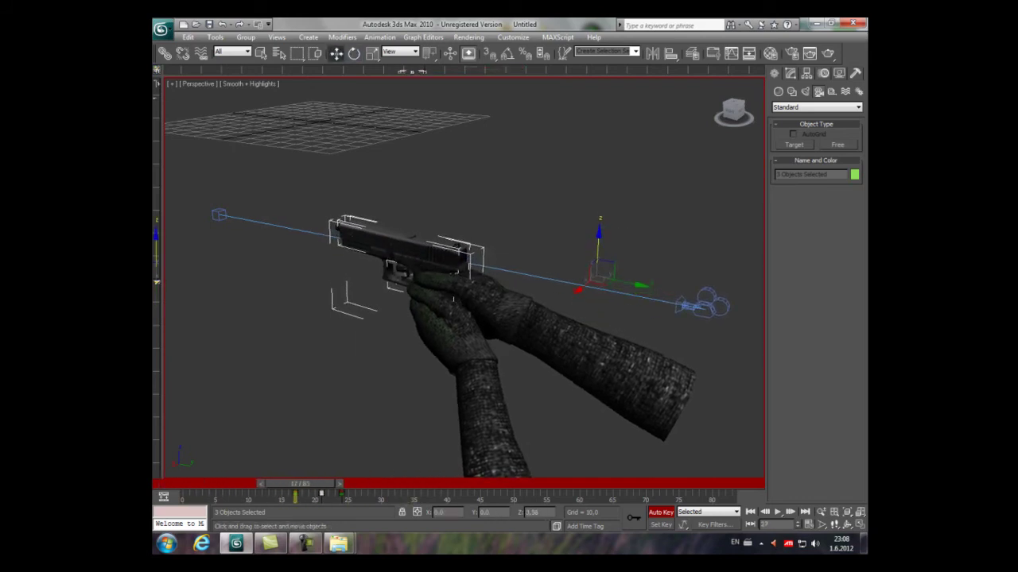
Step: Advance to frame 19 and move only the pistol's slide backward along Y for the firing motion
key("period")
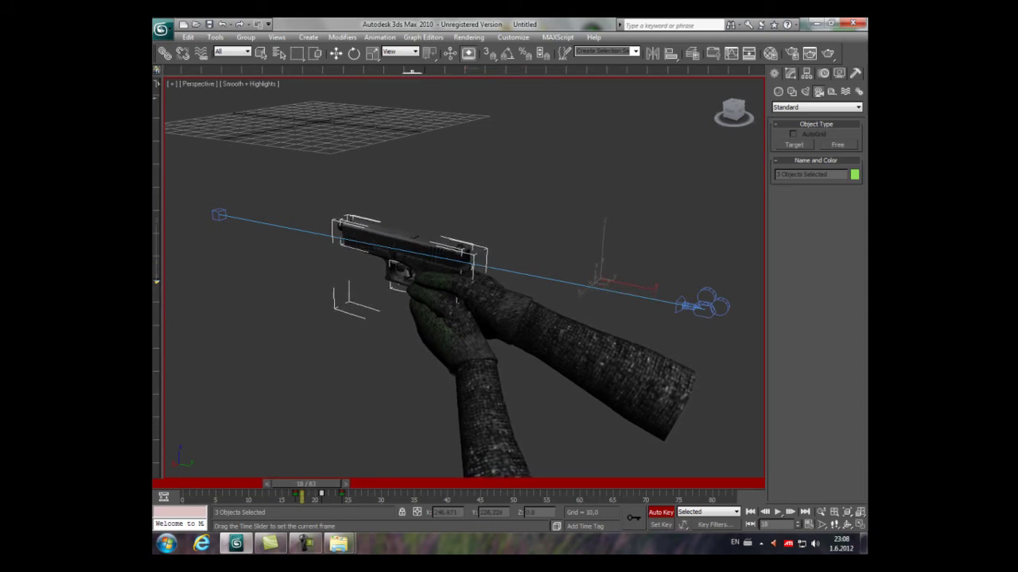
middle_click_drag(458, 300, 450, 350)
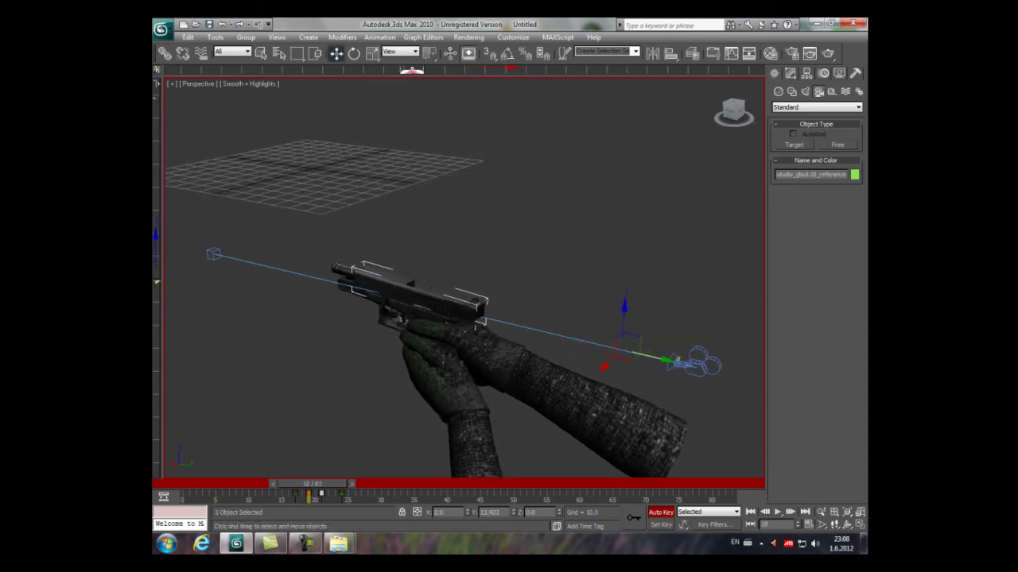
Step: Show the scene through Camera01, scrub forward past the firing frames and turn off Auto Key
left_click(199, 83)
left_click(350, 97)
left_click_drag(312, 483, 356, 483)
key("n")
Step: Set the animation's end time to frame 100 and open the render setup
left_click(859, 524)
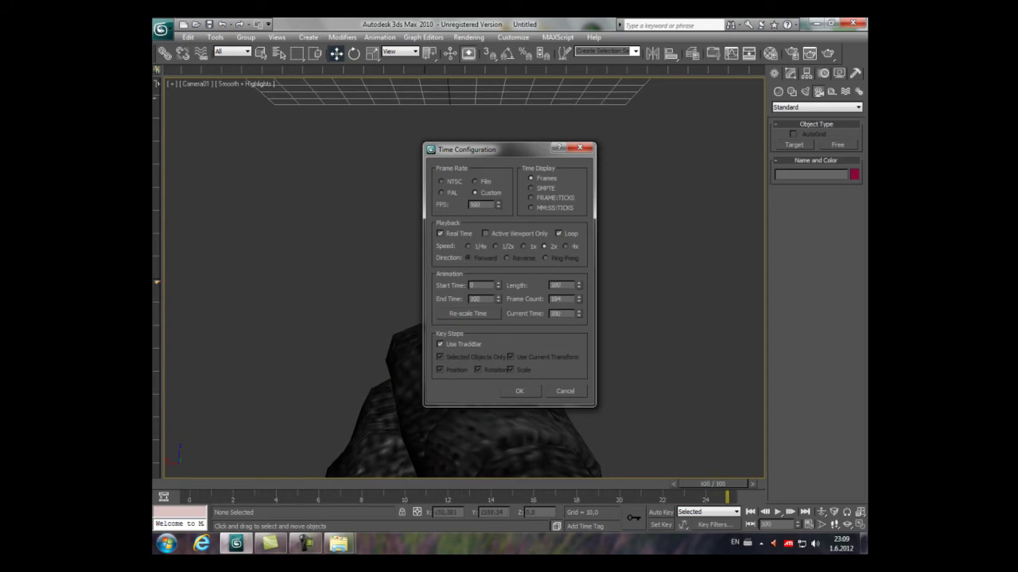
left_click(519, 391)
left_click(469, 36)
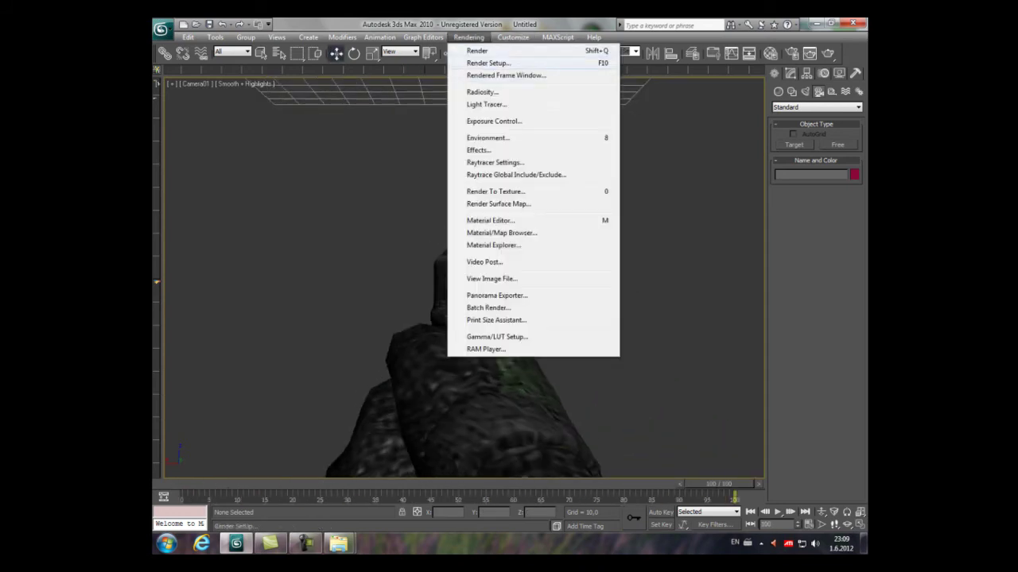
left_click(488, 63)
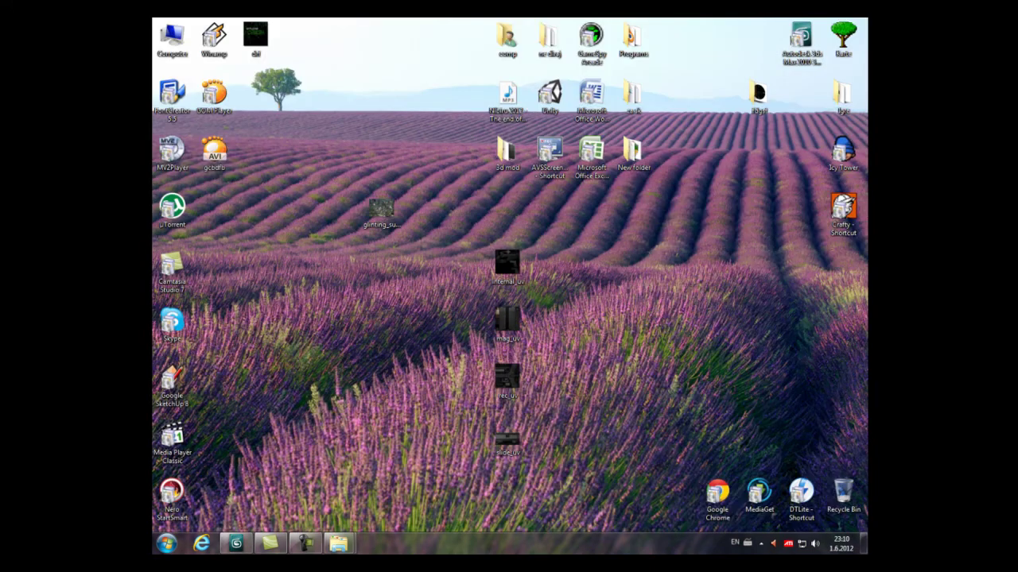
Step: Switch to the desktop, play the rendered gcbdfb.avi video and close the player
right_click(214, 151)
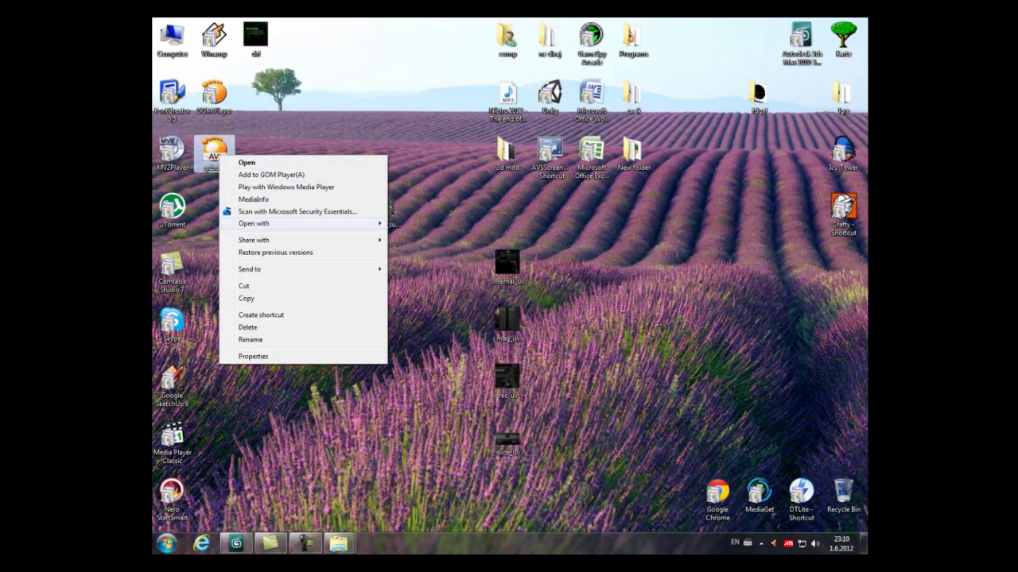
left_click(227, 162)
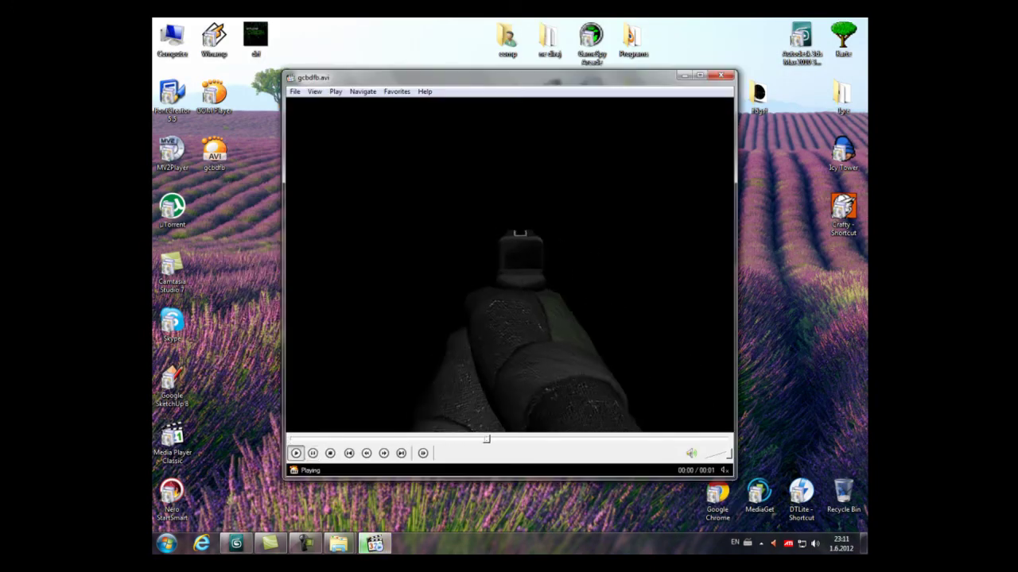
key("alt+F4")
key("F9")
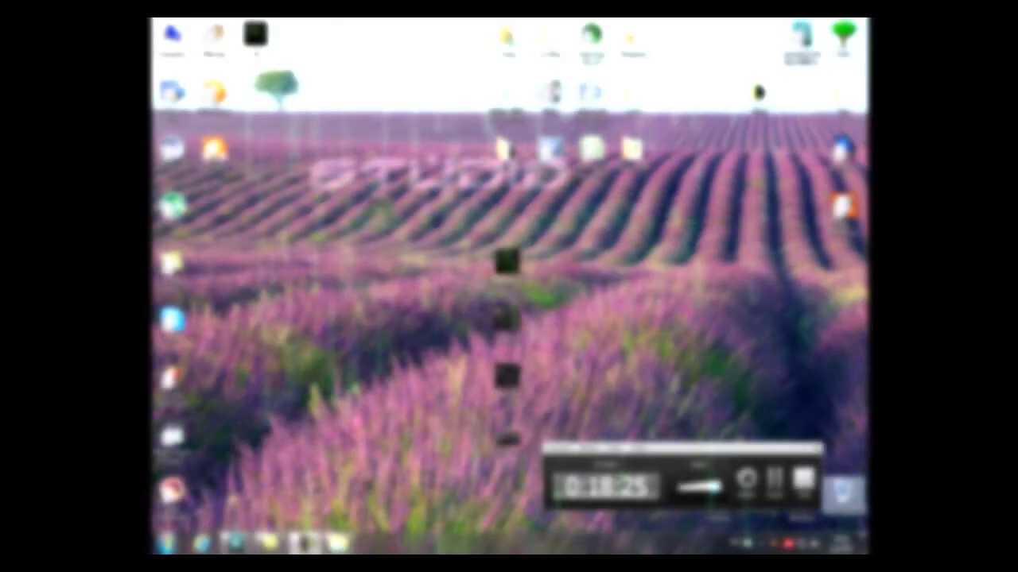